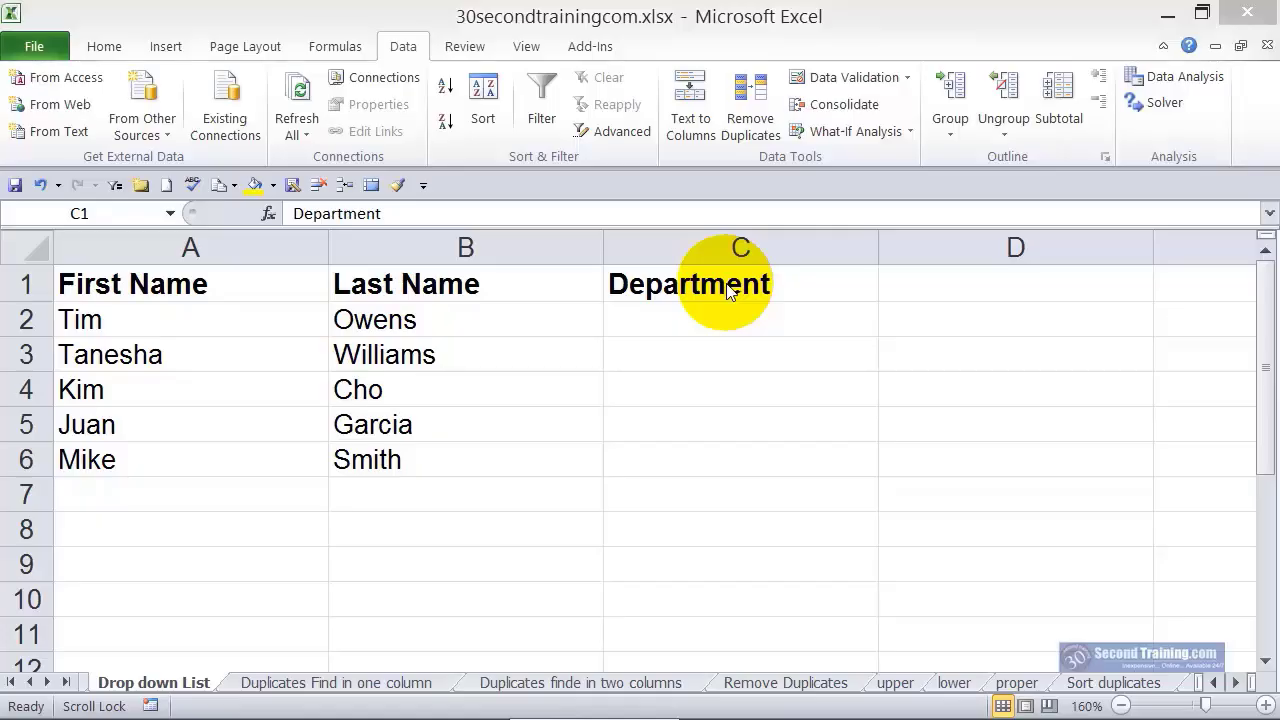
Apply list data validation to the whole Department column with the source Human Resources, Planning, Information Services
{"action": "left_click", "coordinate": [741, 247]}
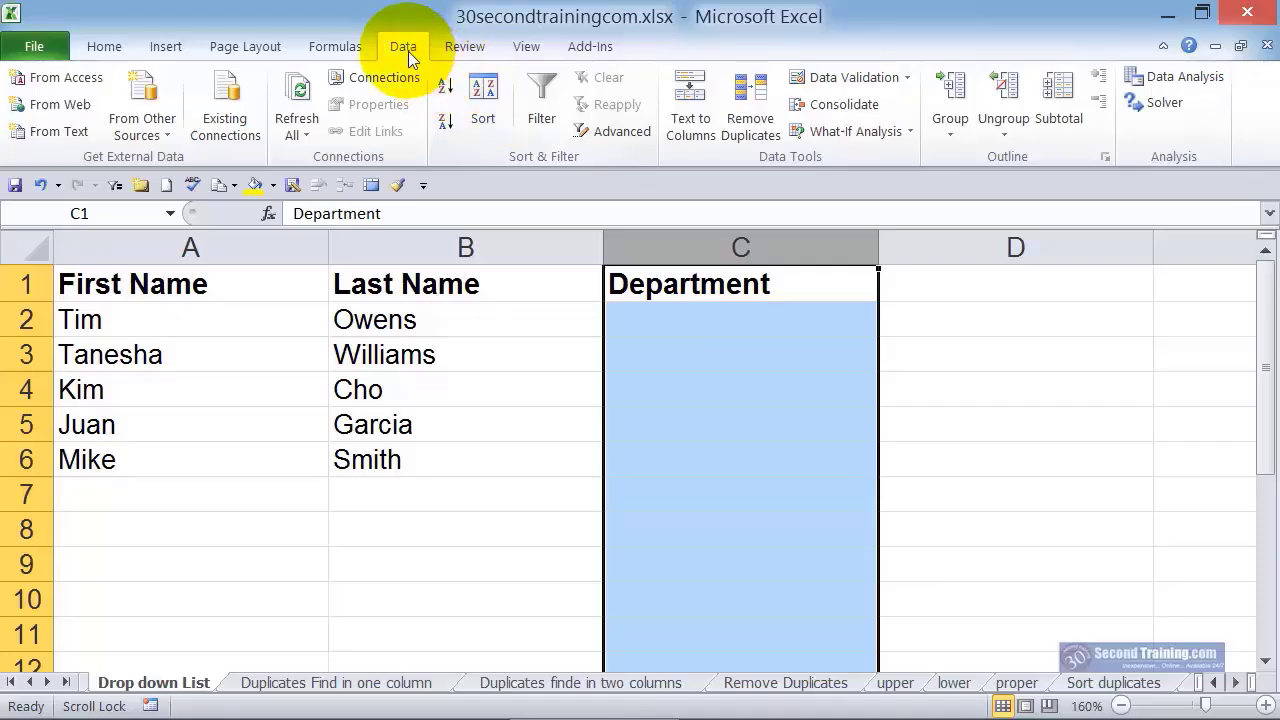
{"action": "left_click", "coordinate": [909, 77]}
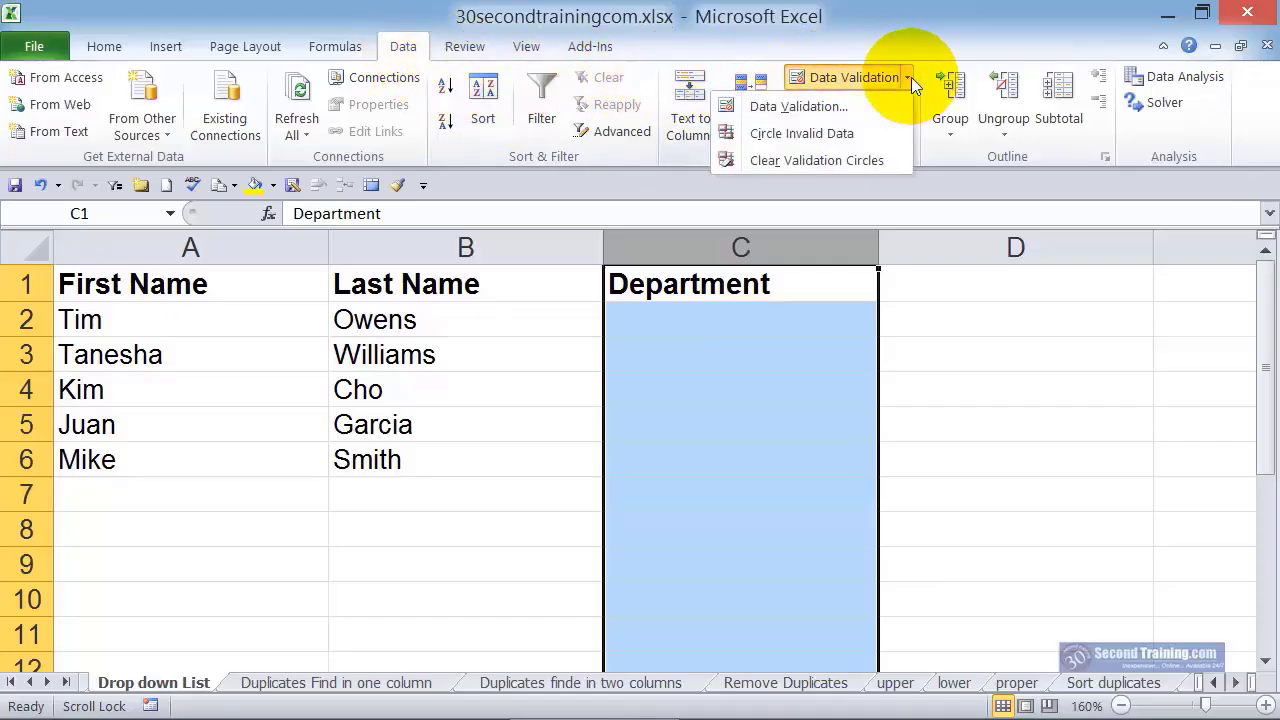
{"action": "left_click", "coordinate": [866, 110]}
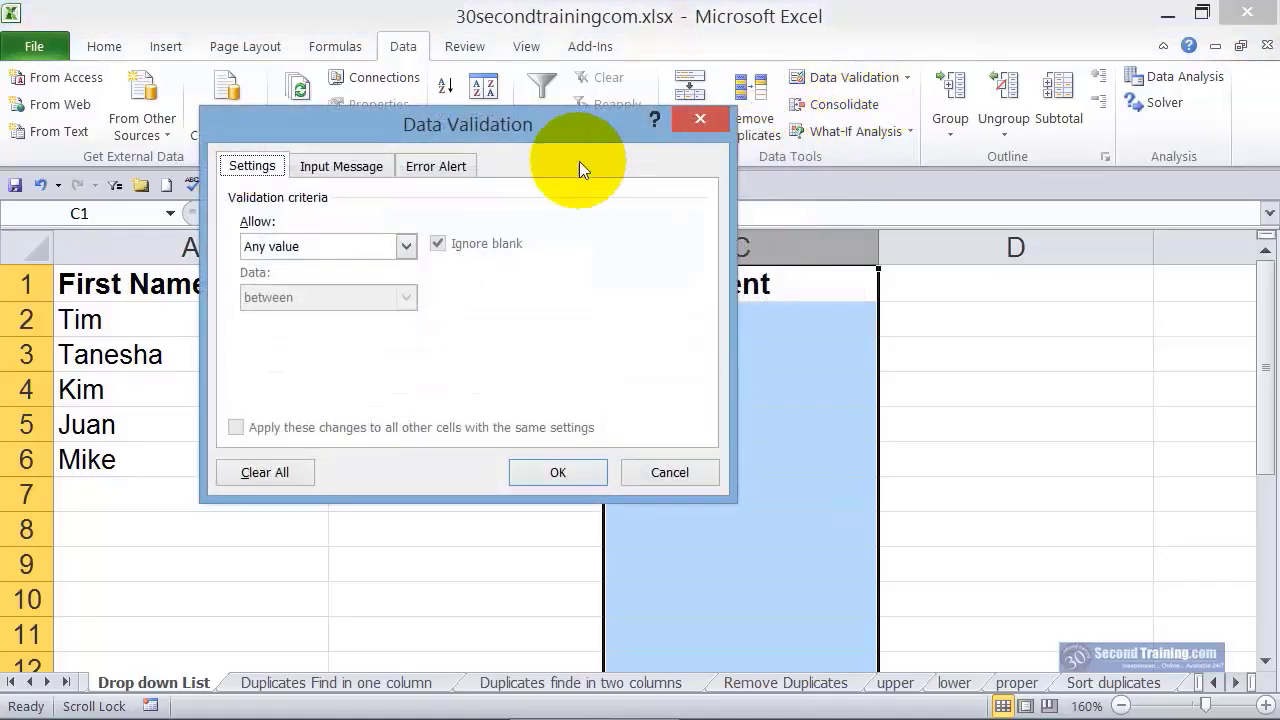
{"action": "left_click", "coordinate": [319, 249]}
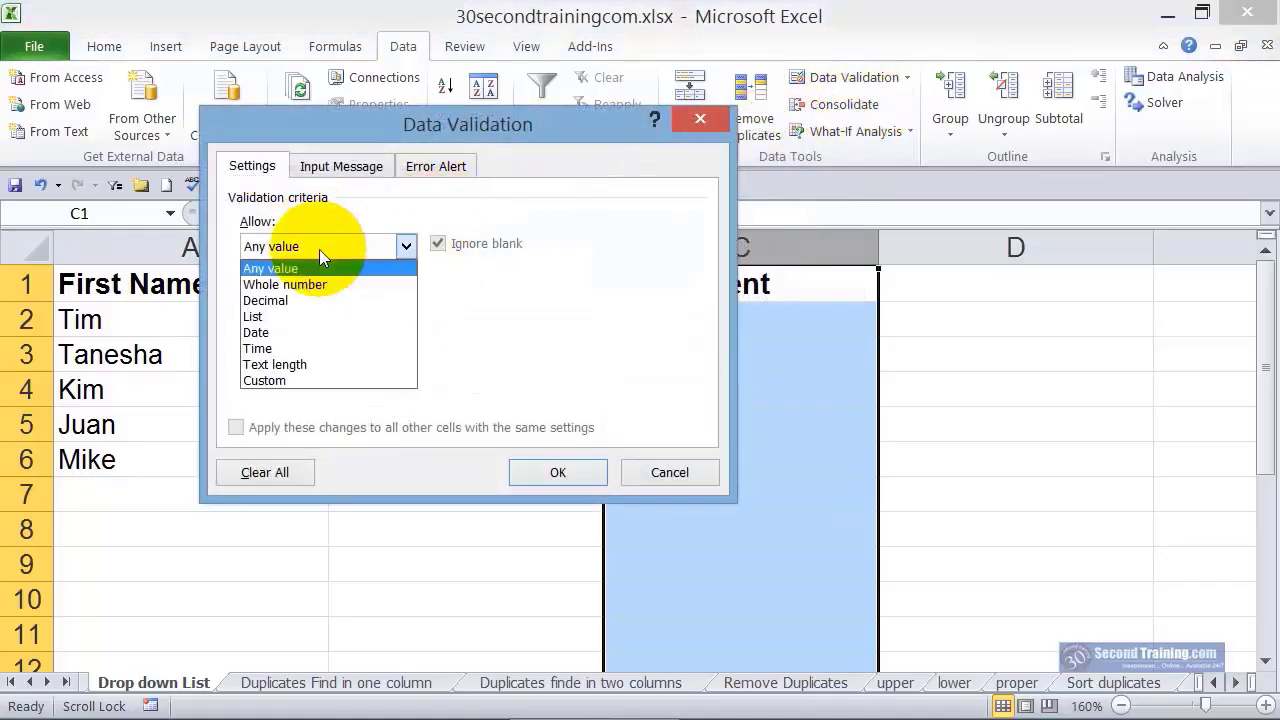
{"action": "left_click", "coordinate": [287, 315]}
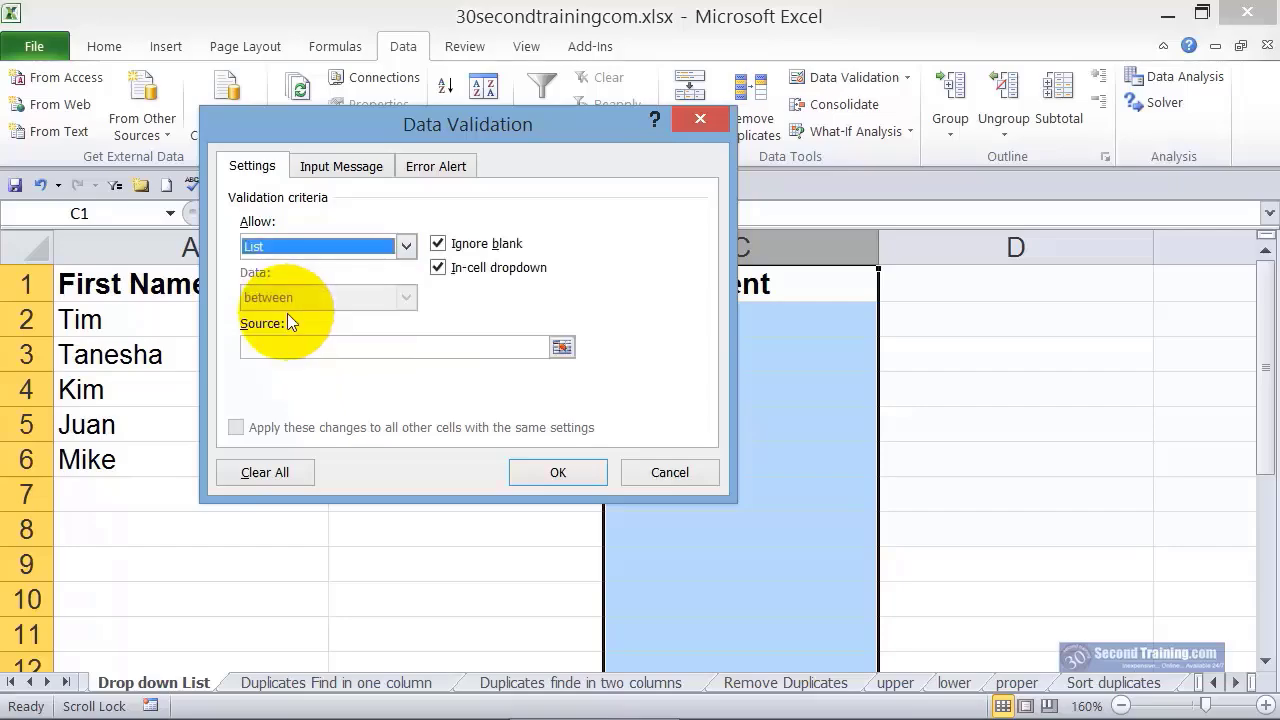
{"action": "left_click", "coordinate": [288, 345]}
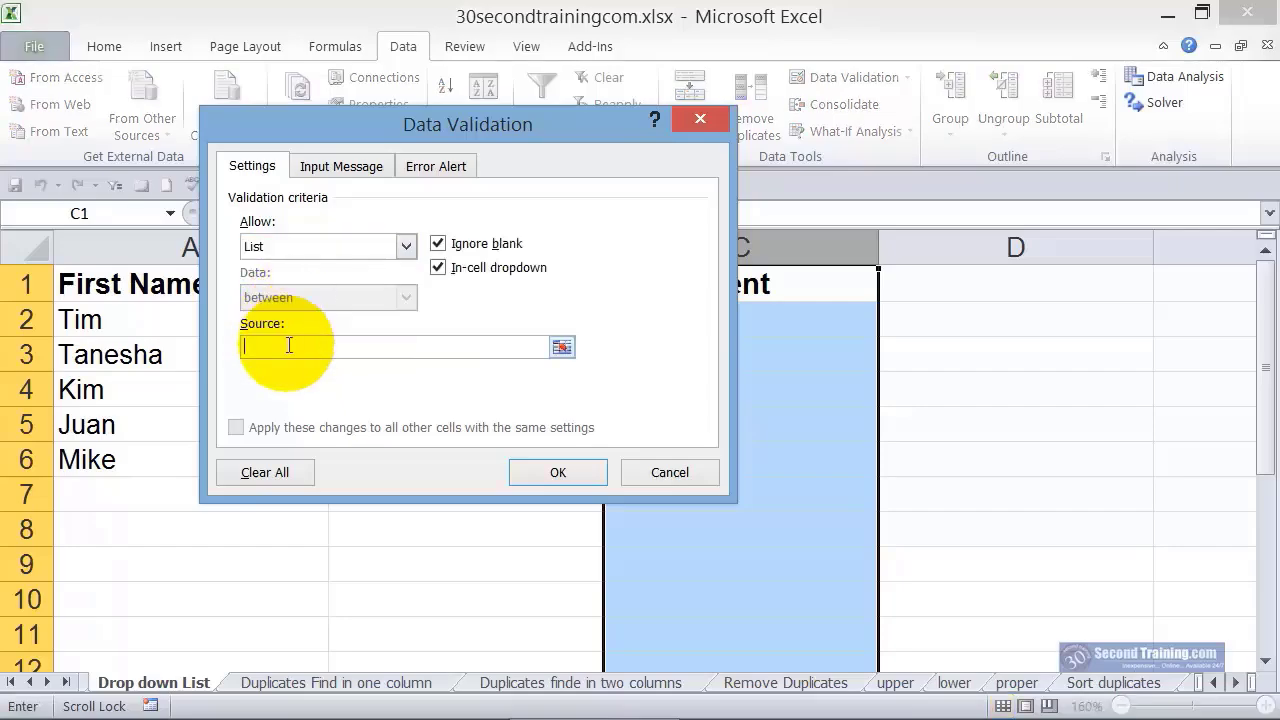
{"action": "type", "text": "Human Resources, Planning, Information Services"}
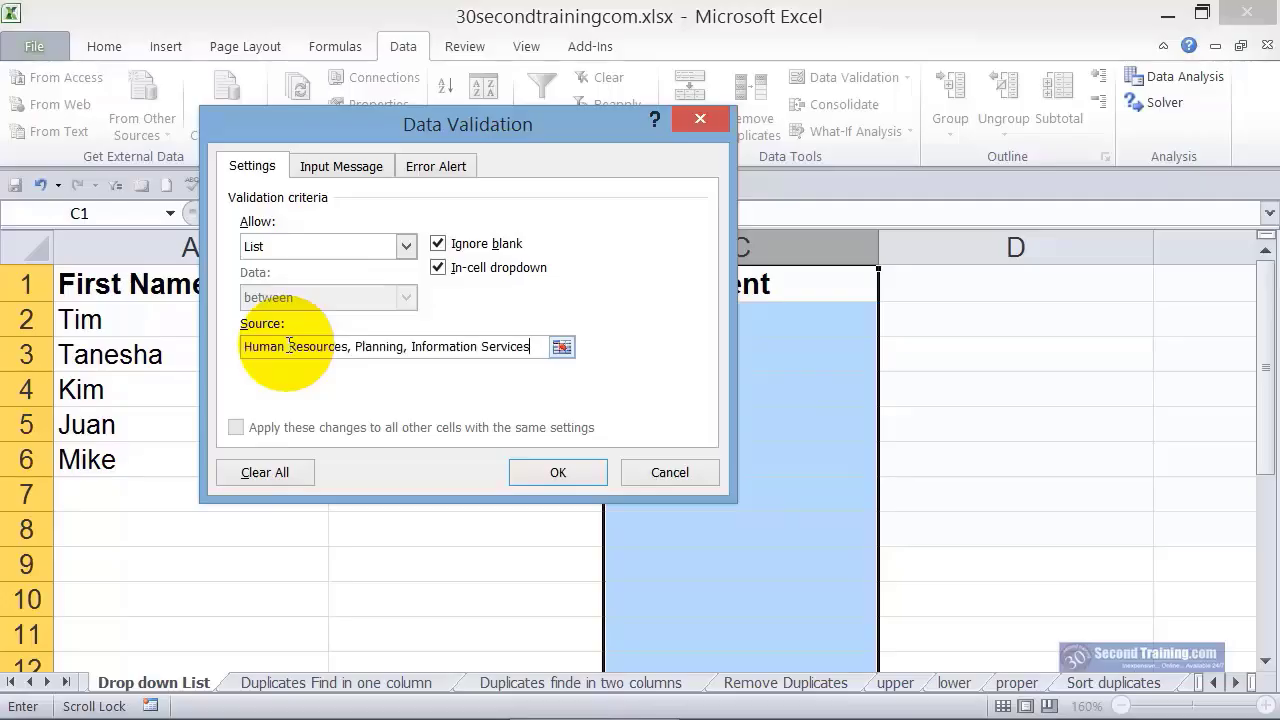
{"action": "left_click", "coordinate": [560, 472]}
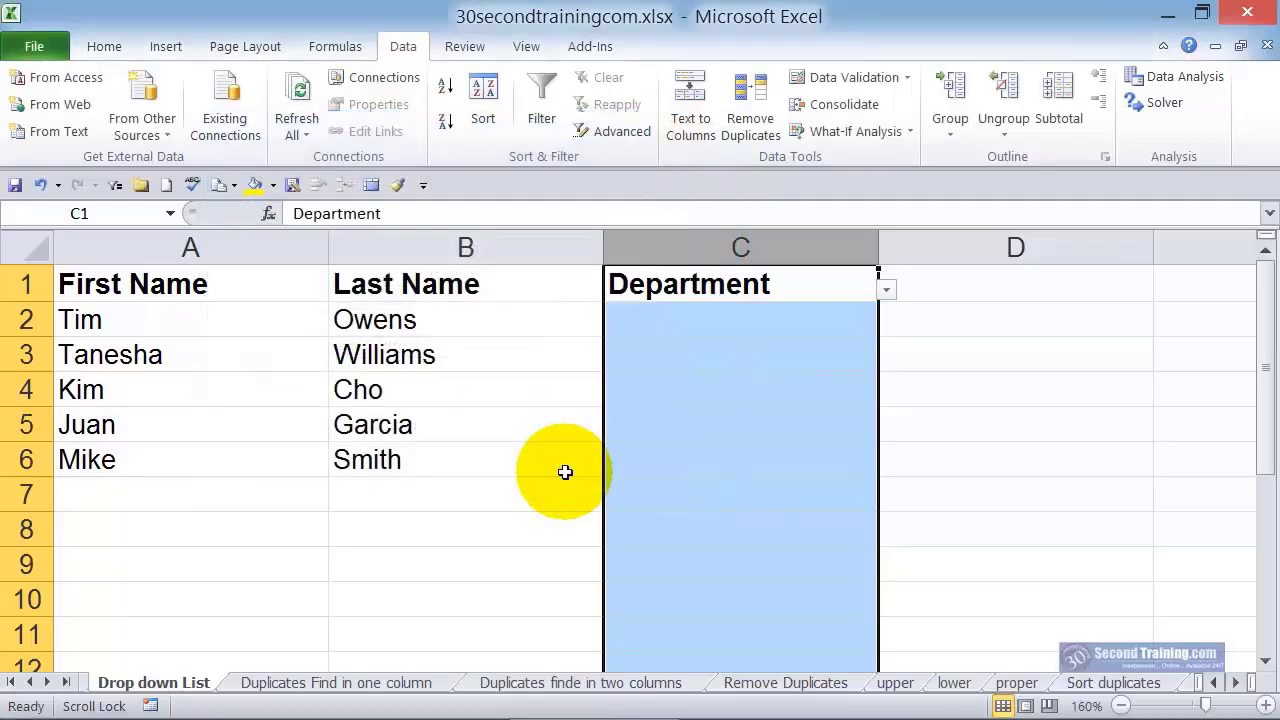
Choose Human Resources in C2 and Planning in C3 from the Department drop-down lists
{"action": "left_click", "coordinate": [837, 322]}
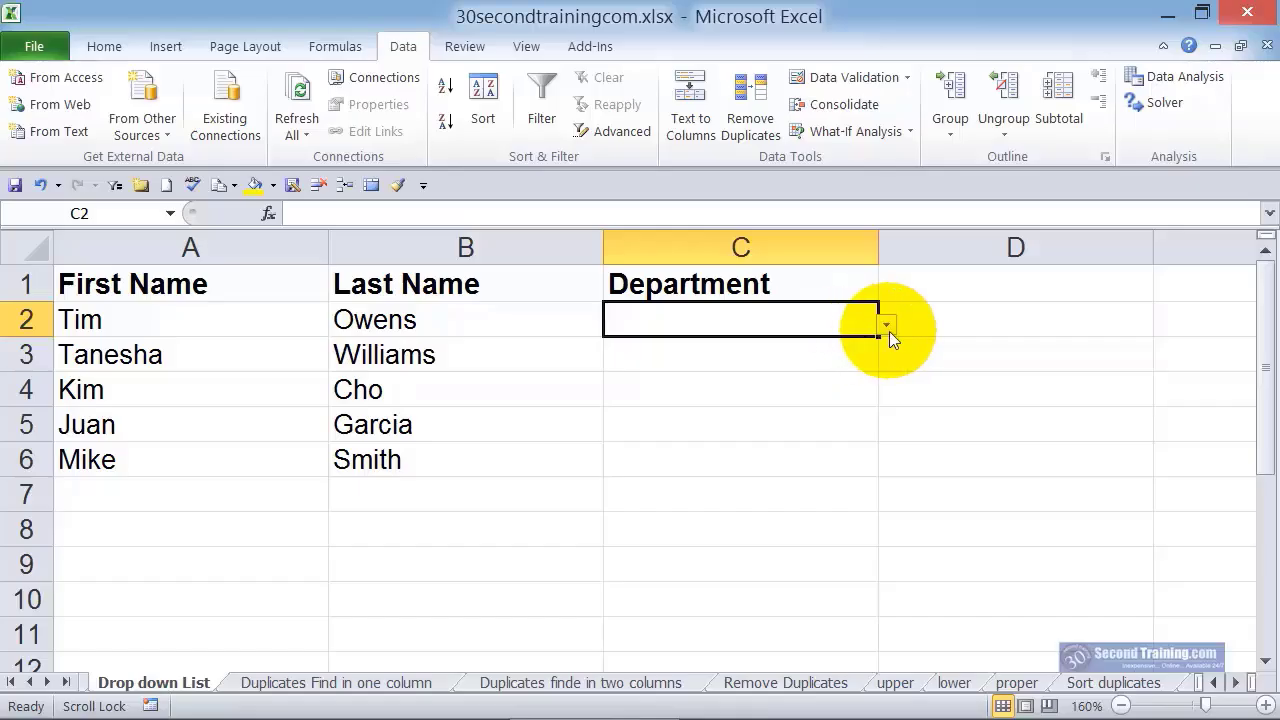
{"action": "left_click", "coordinate": [889, 331]}
{"action": "left_click", "coordinate": [857, 349]}
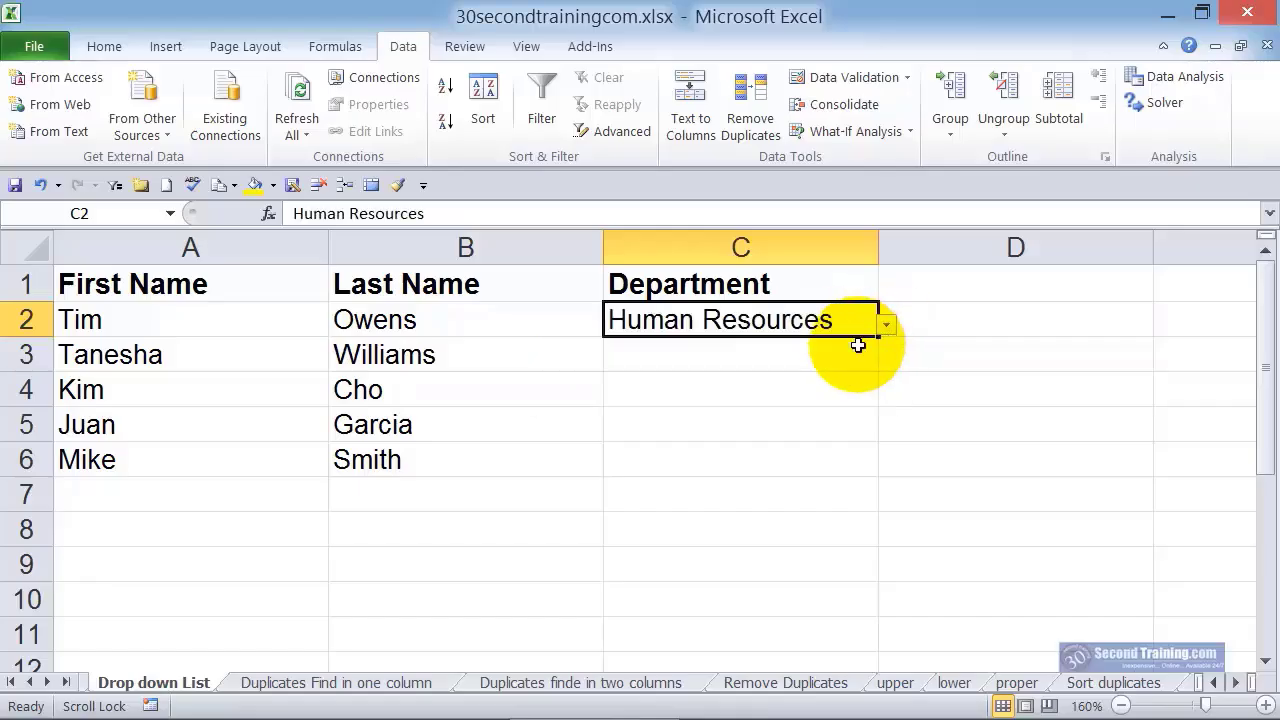
{"action": "left_click", "coordinate": [857, 348]}
{"action": "left_click", "coordinate": [887, 360]}
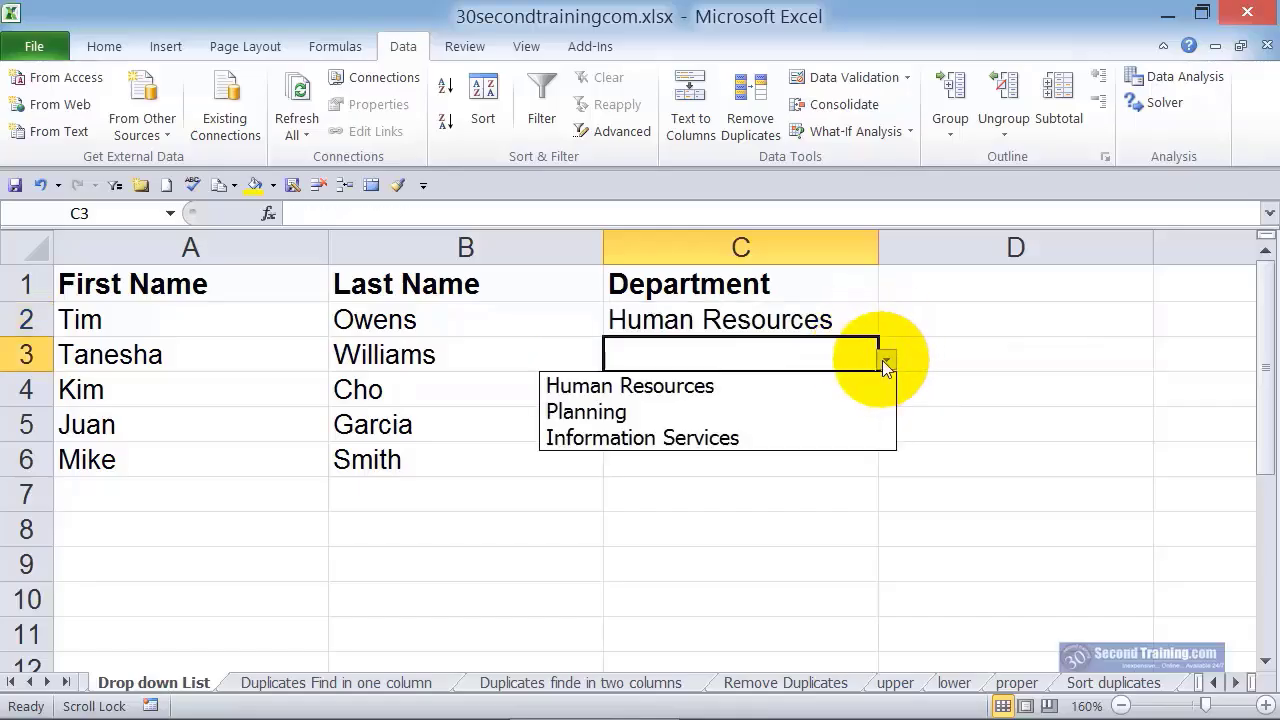
{"action": "left_click", "coordinate": [824, 411]}
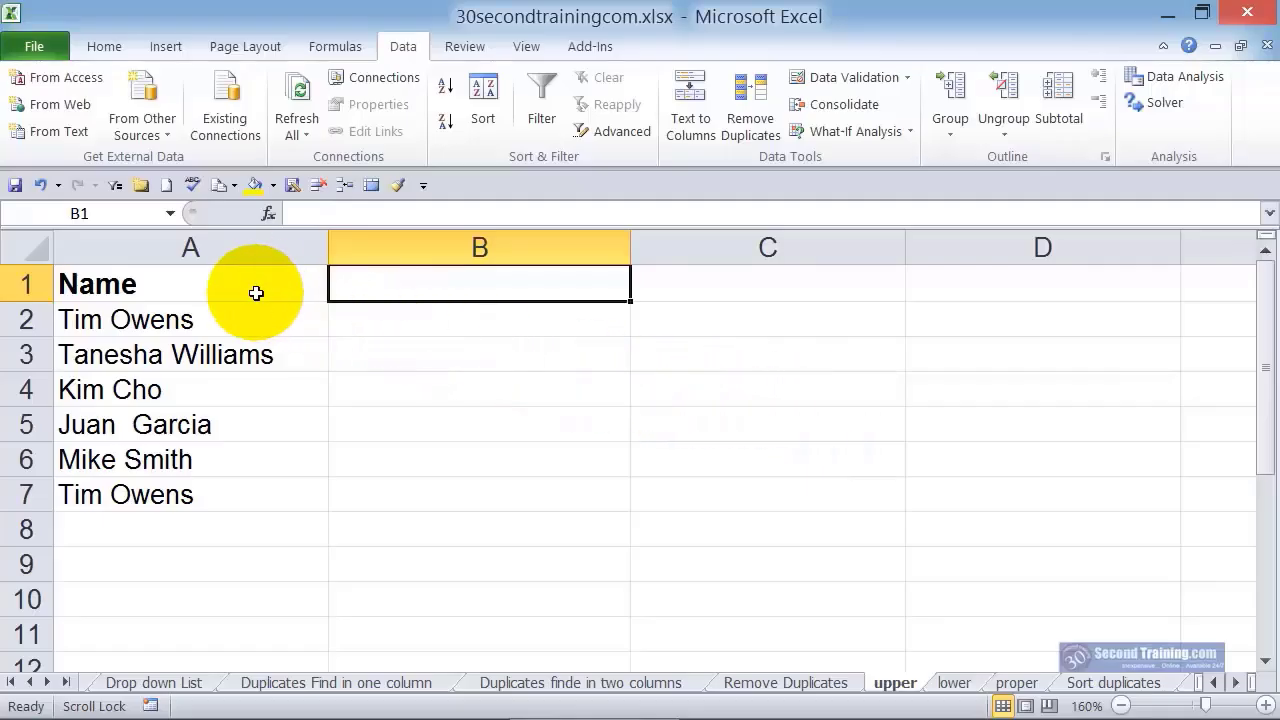
Enter =UPPER(A2) in B2 of the upper sheet and fill the formula down to B7
{"action": "left_click", "coordinate": [466, 321]}
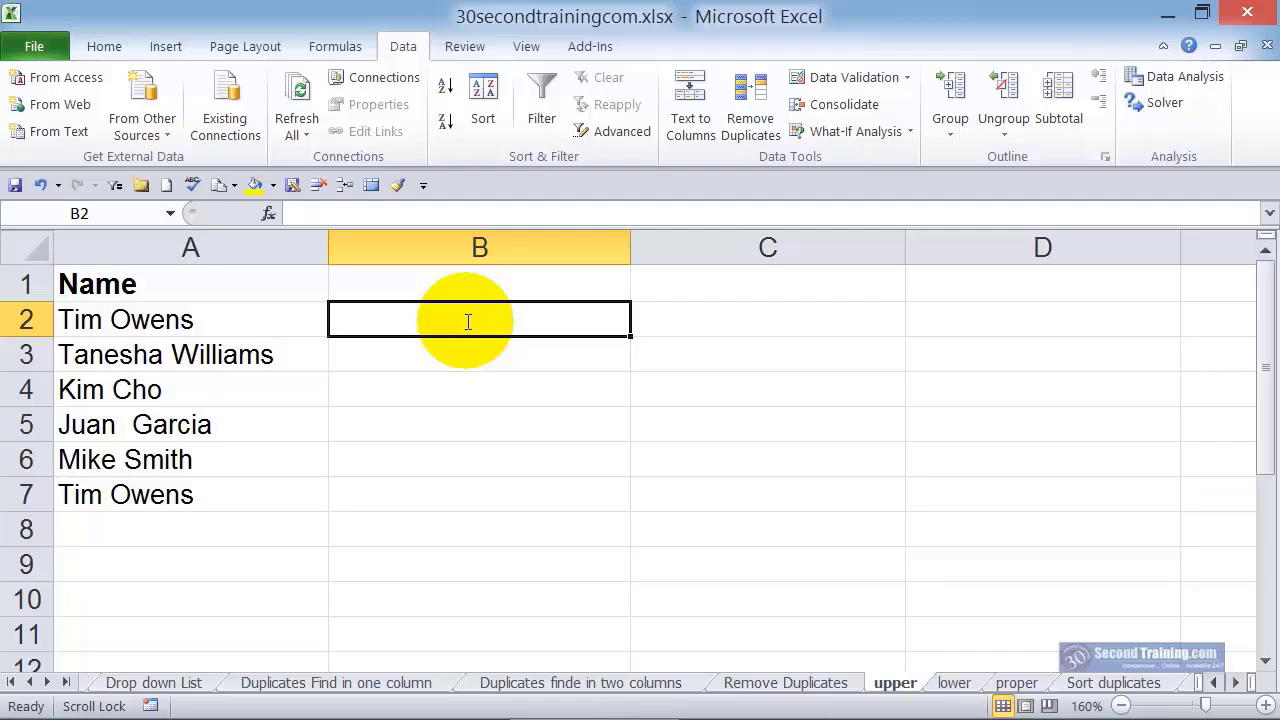
{"action": "type", "text": "=up"}
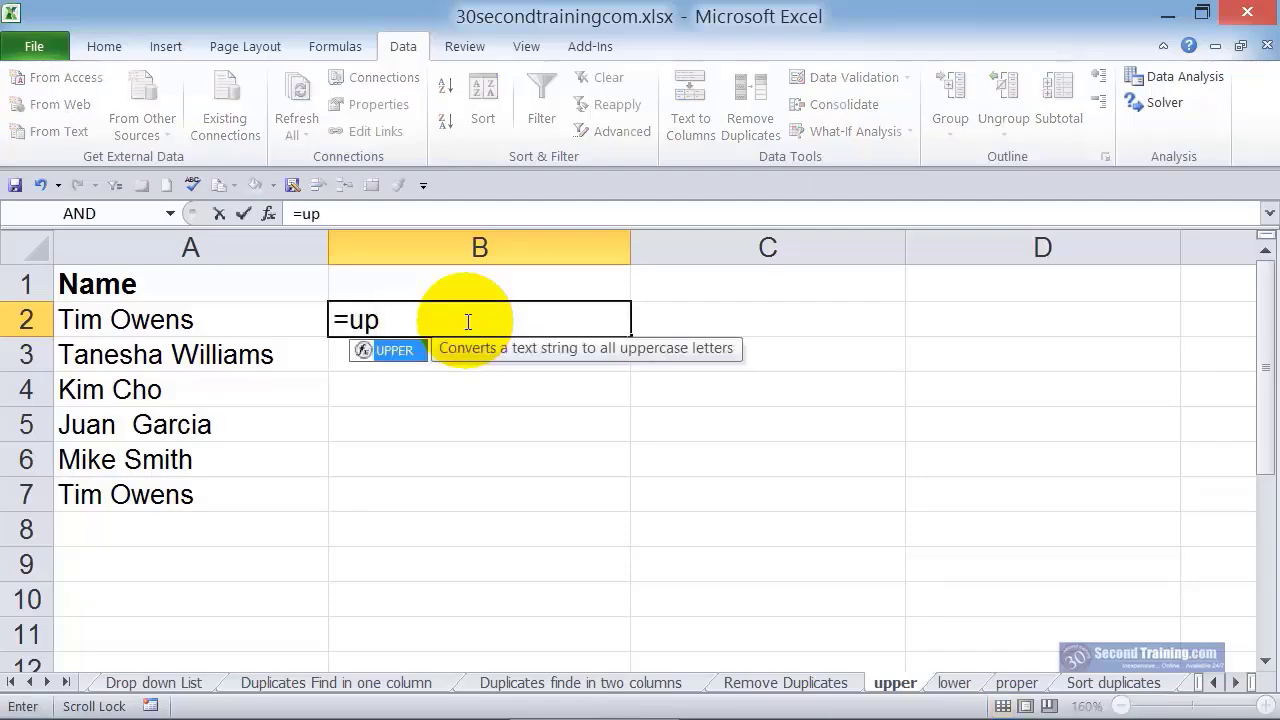
{"action": "double_click", "coordinate": [407, 354]}
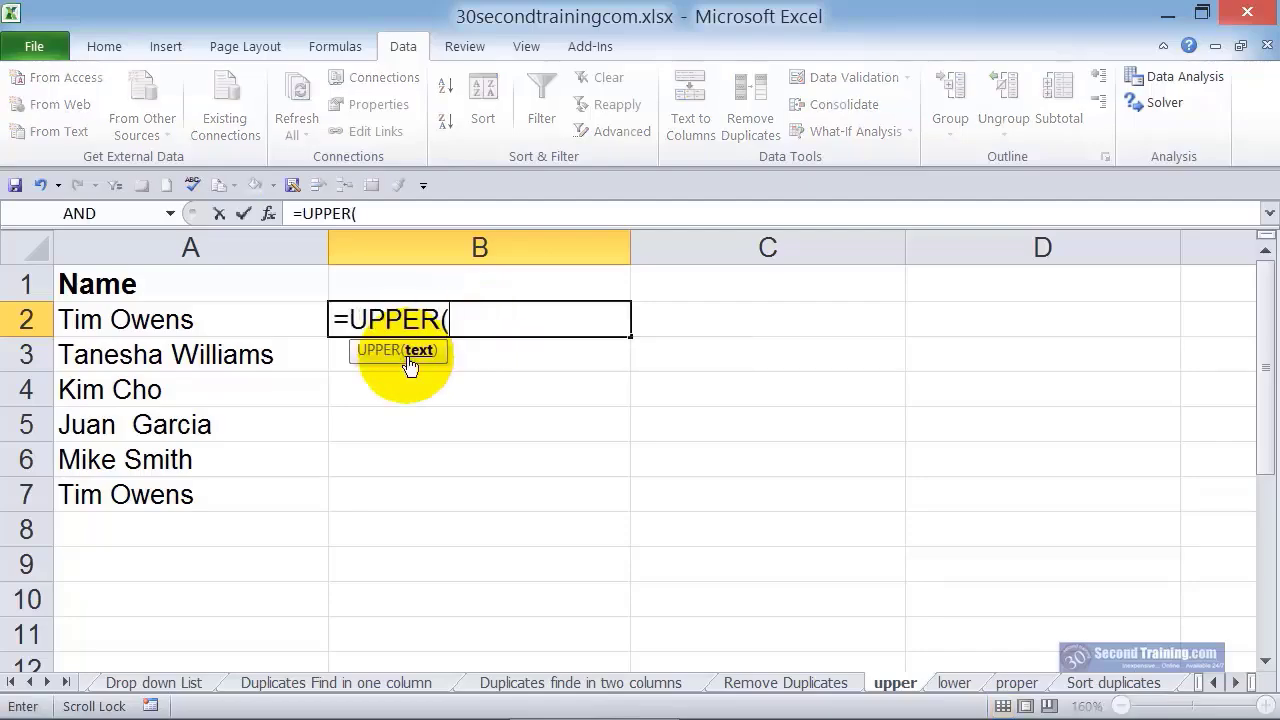
{"action": "left_click", "coordinate": [197, 320]}
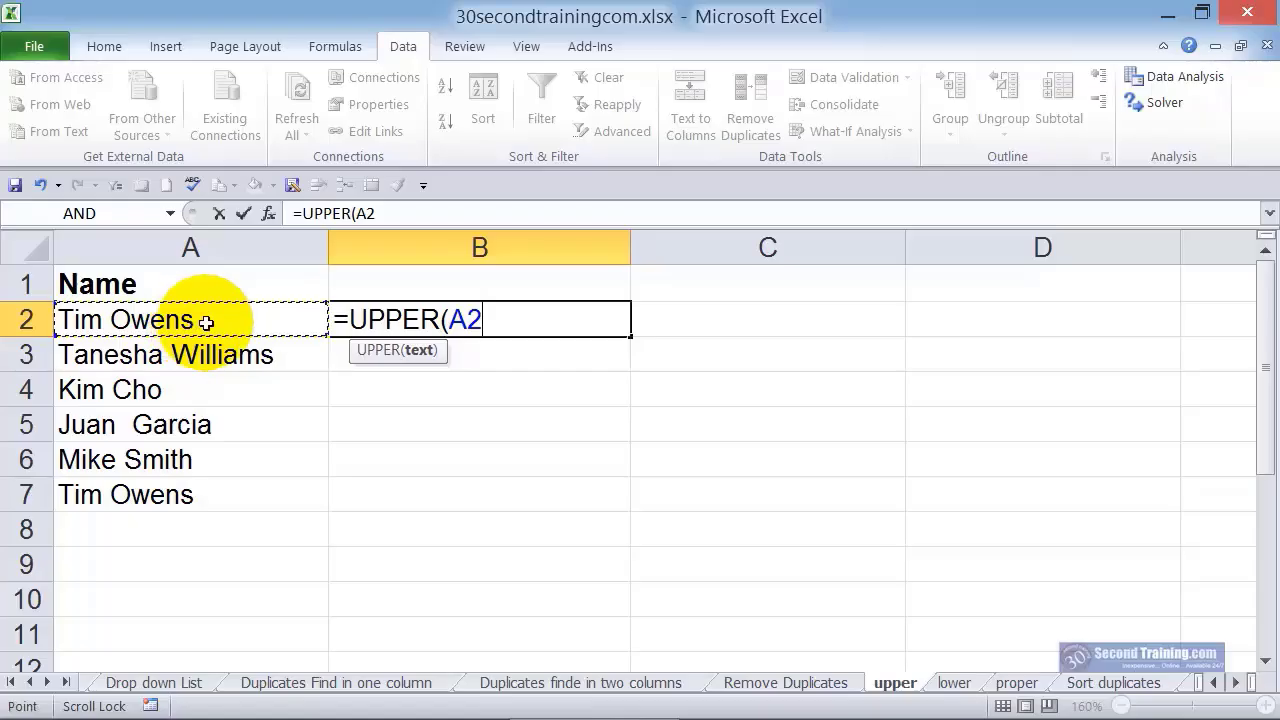
{"action": "left_click", "coordinate": [486, 318]}
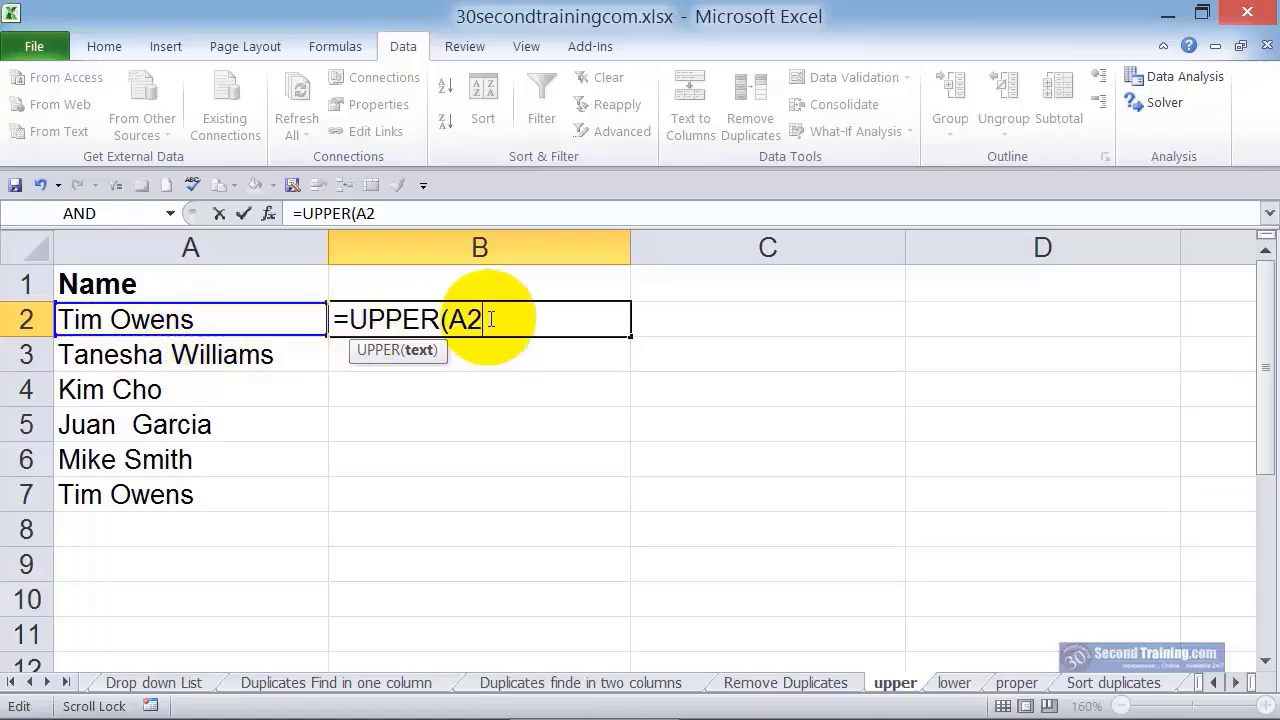
{"action": "type", "text": ")"}
{"action": "key", "text": "Return"}
{"action": "left_click", "coordinate": [487, 318]}
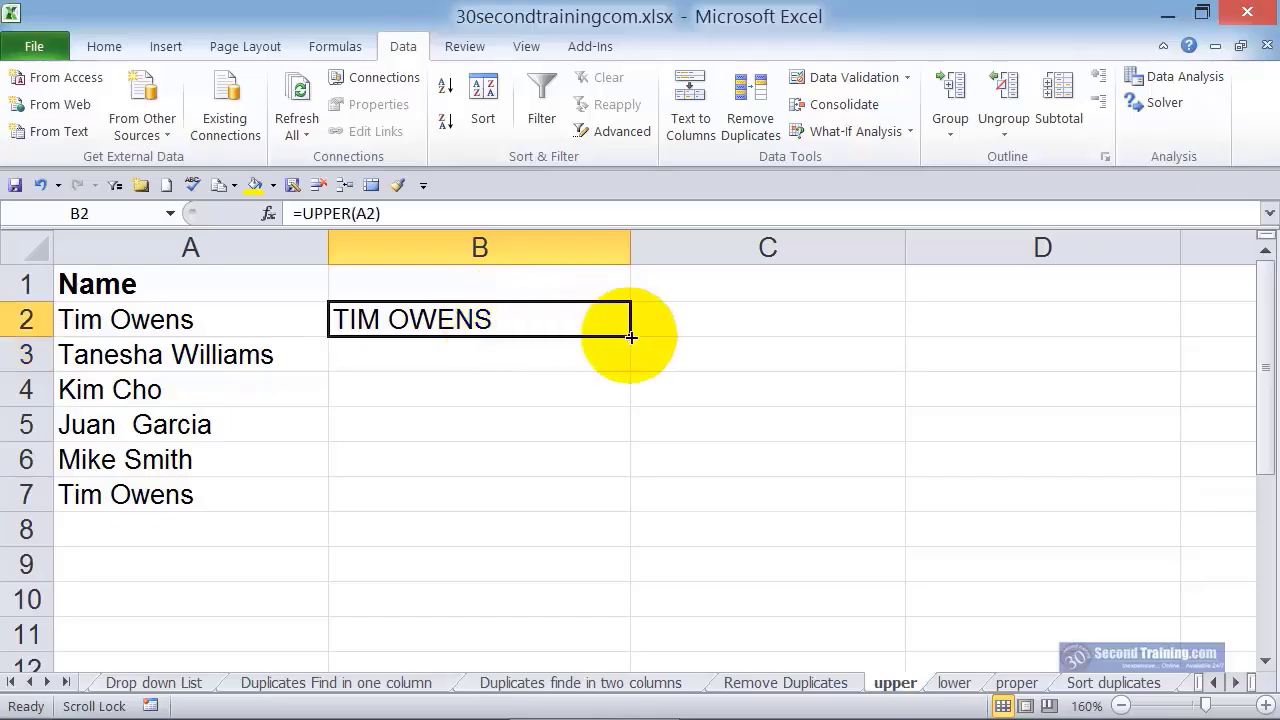
{"action": "left_click_drag", "start_coordinate": [631, 337], "coordinate": [629, 497]}
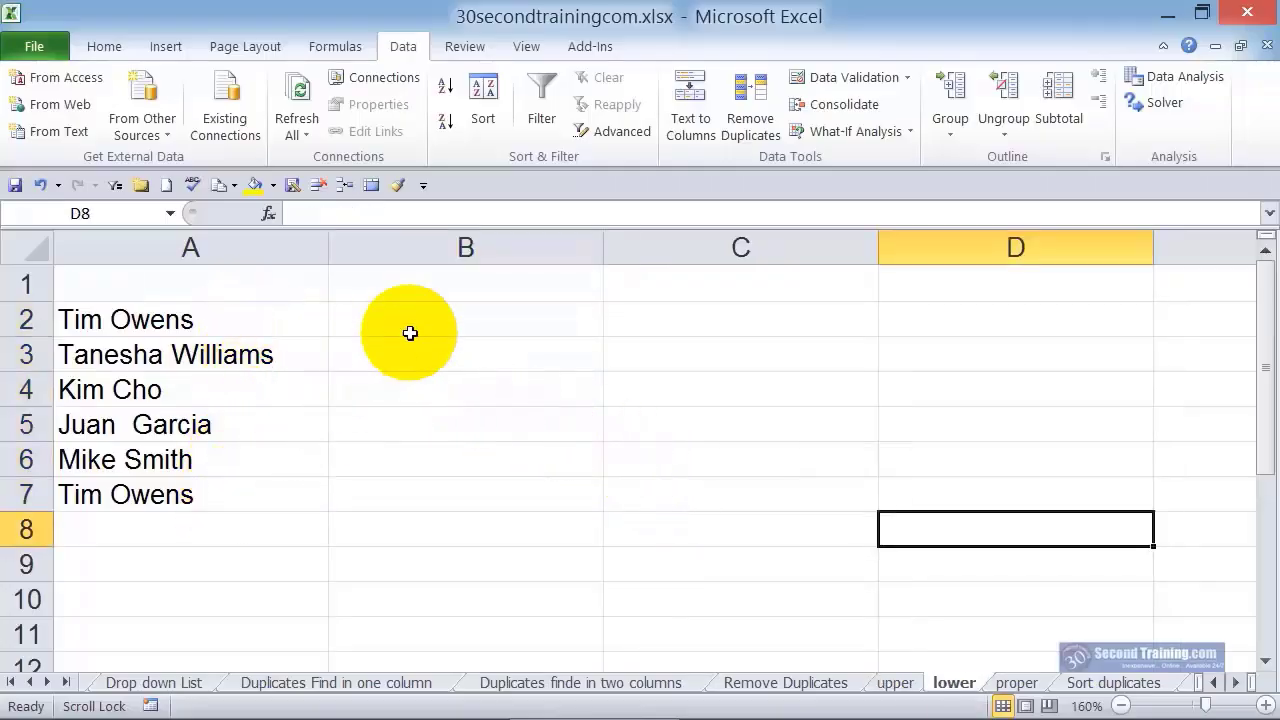
Enter =LOWER(A2) in B2 of the lower sheet and fill the formula down to B7
{"action": "left_click", "coordinate": [467, 323]}
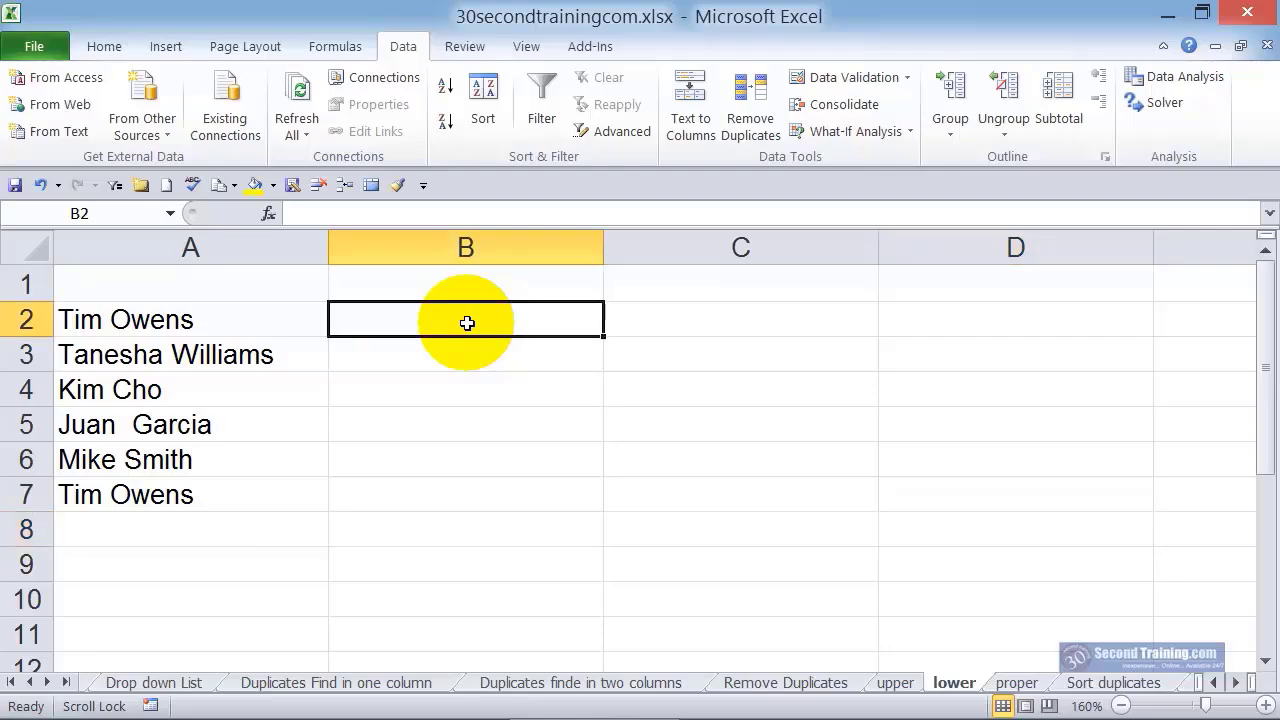
{"action": "type", "text": "=low"}
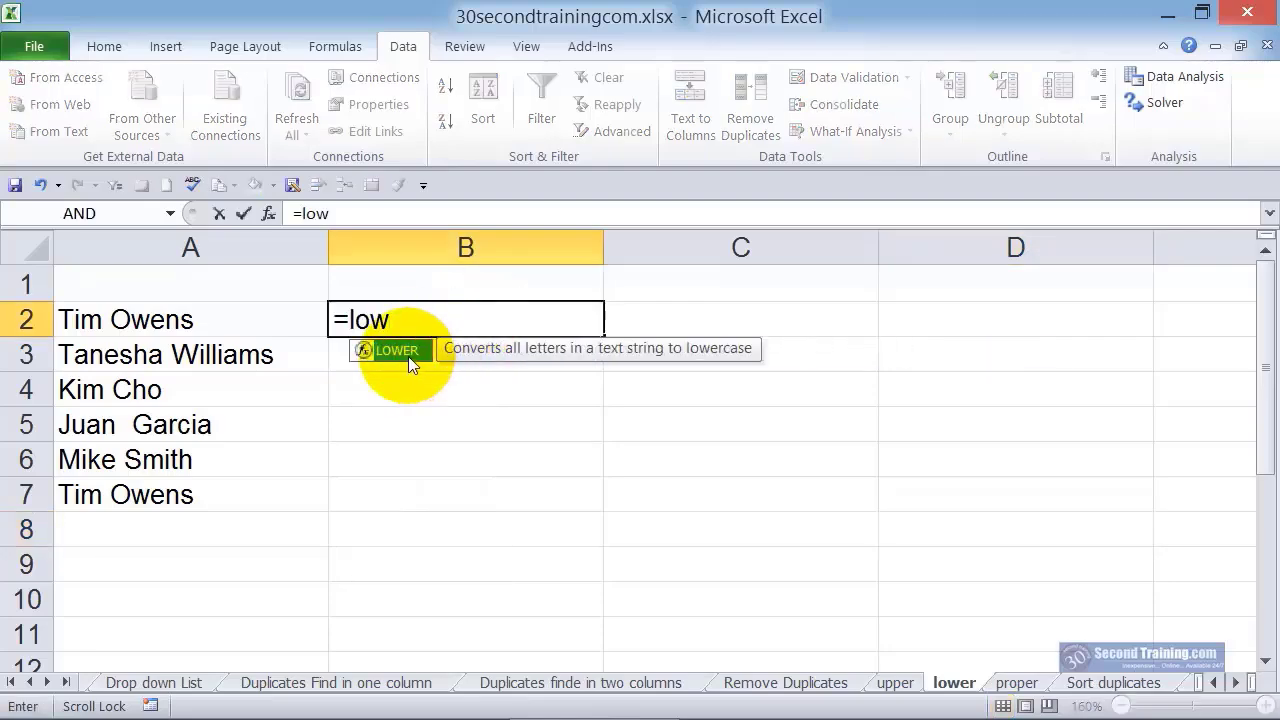
{"action": "double_click", "coordinate": [408, 353]}
{"action": "left_click", "coordinate": [204, 330]}
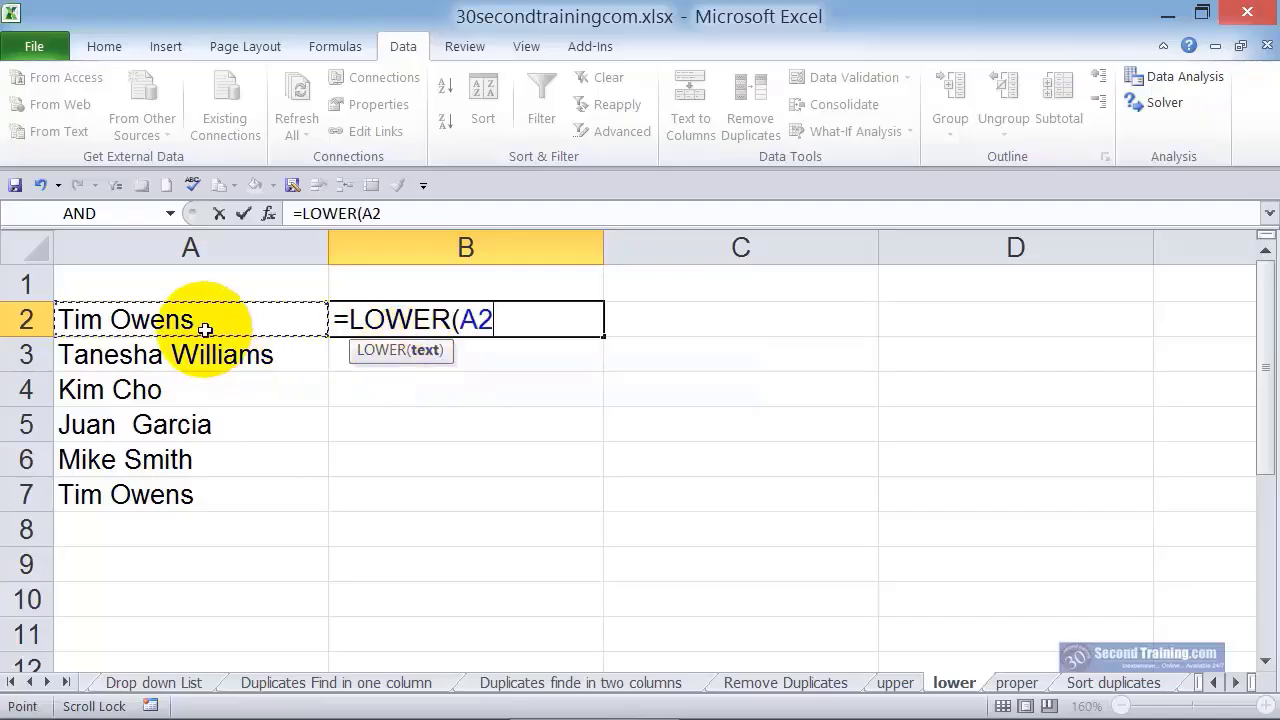
{"action": "type", "text": ")"}
{"action": "key", "text": "Return"}
{"action": "left_click", "coordinate": [528, 310]}
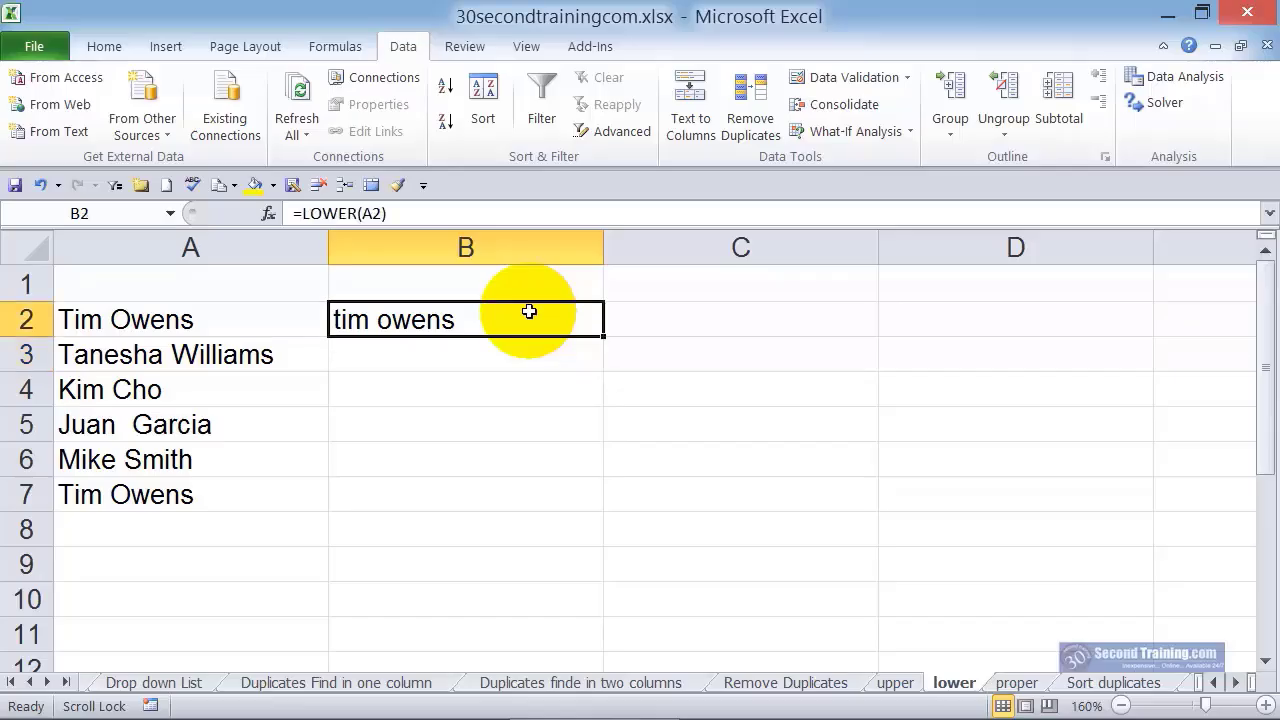
{"action": "left_click_drag", "start_coordinate": [606, 336], "coordinate": [597, 512]}
{"action": "left_click", "coordinate": [623, 485]}
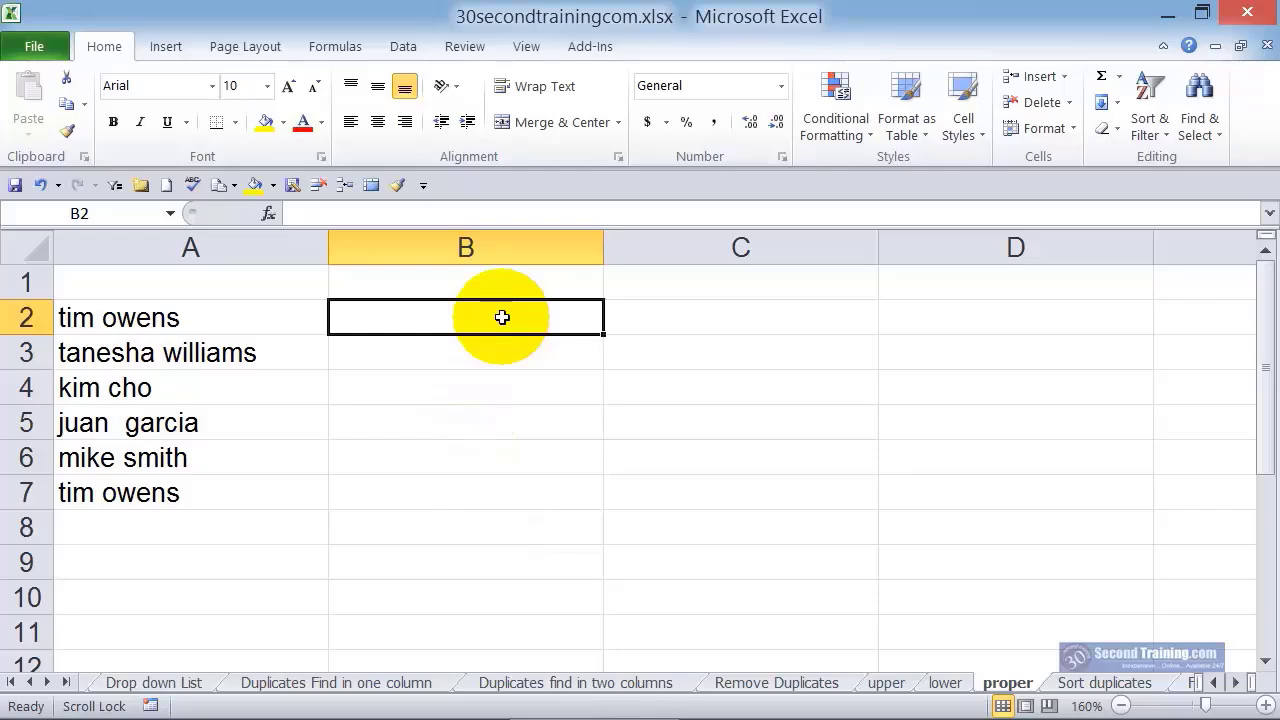
Enter =PROPER(A2) in B2 of the proper sheet and fill the formula down to B7
{"action": "type", "text": "=prop"}
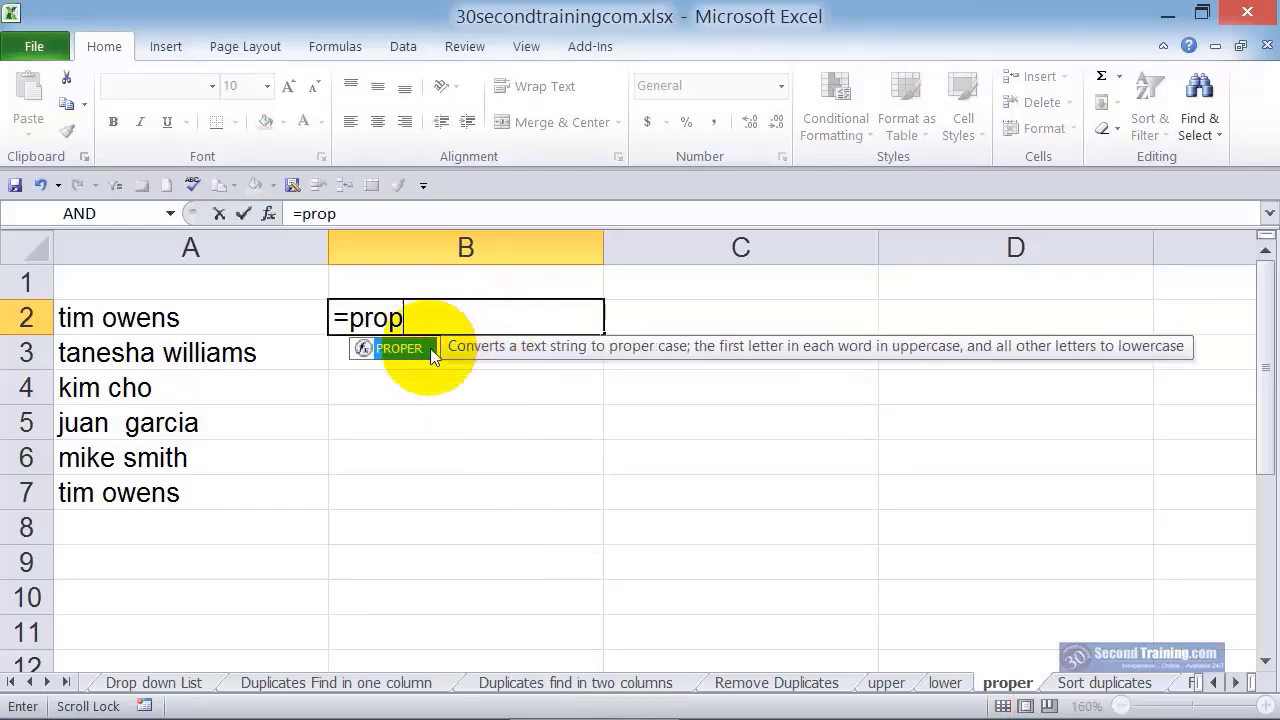
{"action": "double_click", "coordinate": [403, 353]}
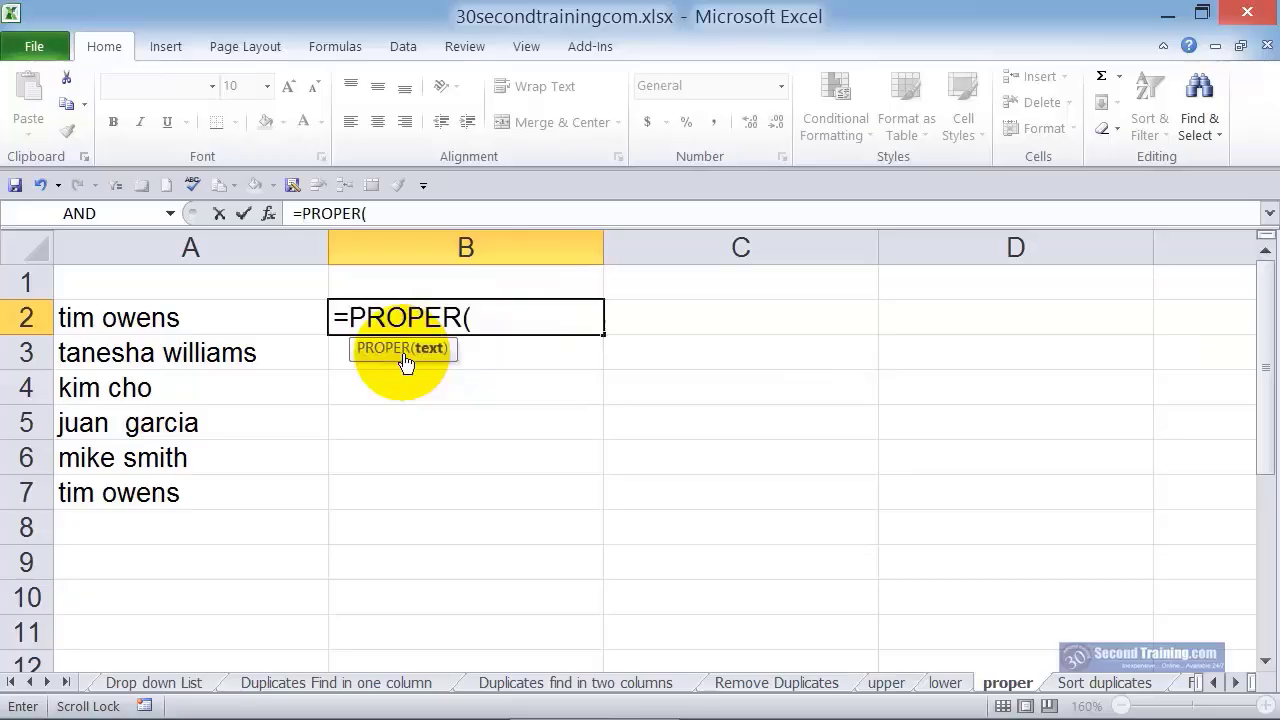
{"action": "left_click", "coordinate": [190, 318]}
{"action": "type", "text": ")"}
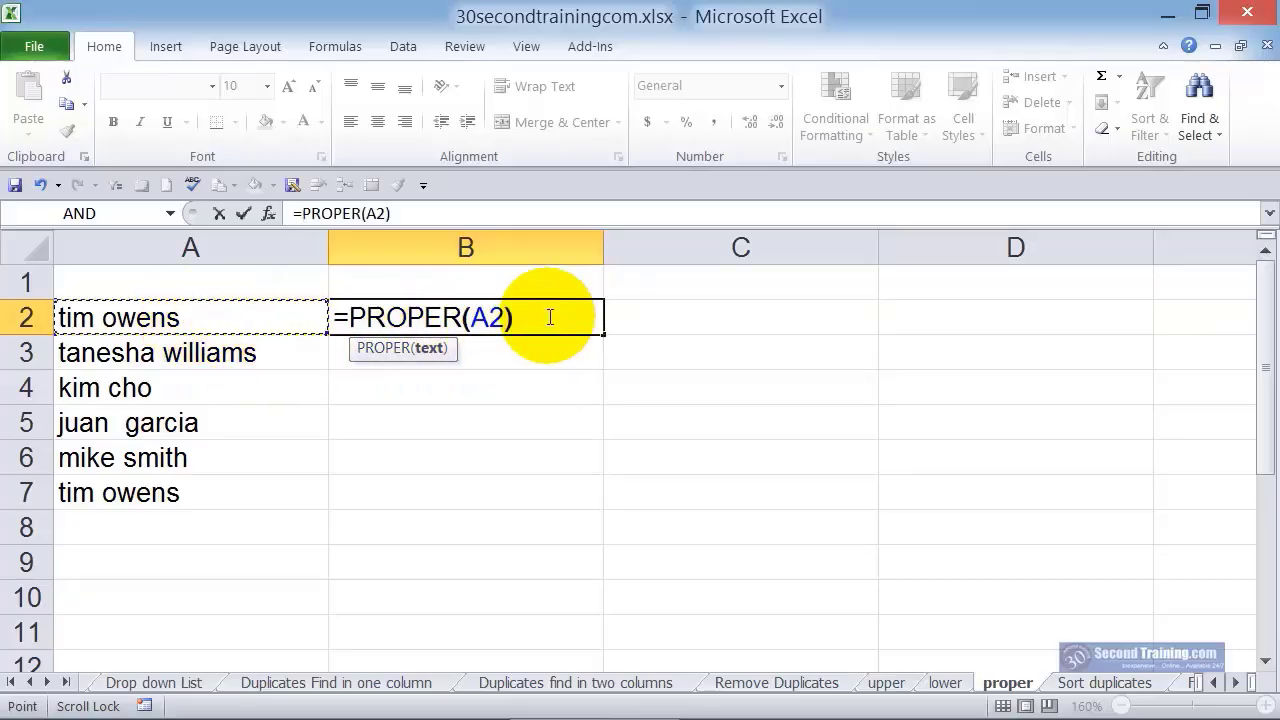
{"action": "key", "text": "Return"}
{"action": "left_click", "coordinate": [548, 316]}
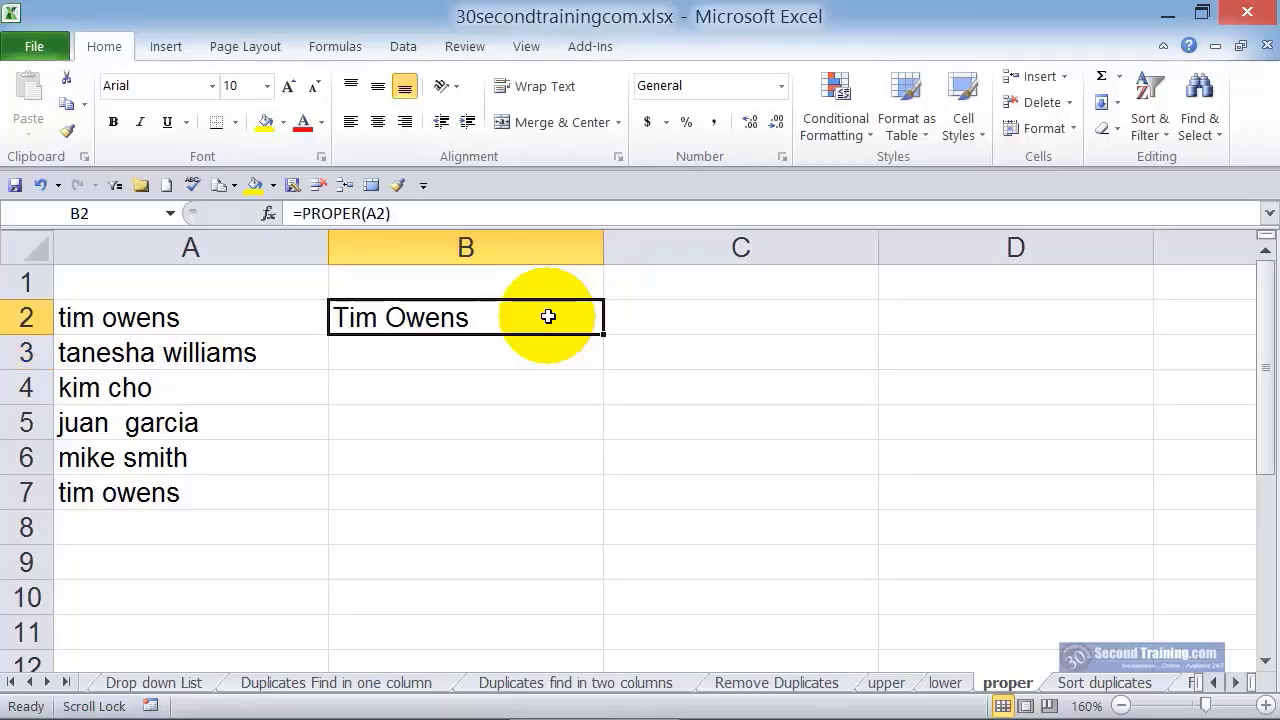
{"action": "left_click_drag", "start_coordinate": [603, 338], "coordinate": [610, 492]}
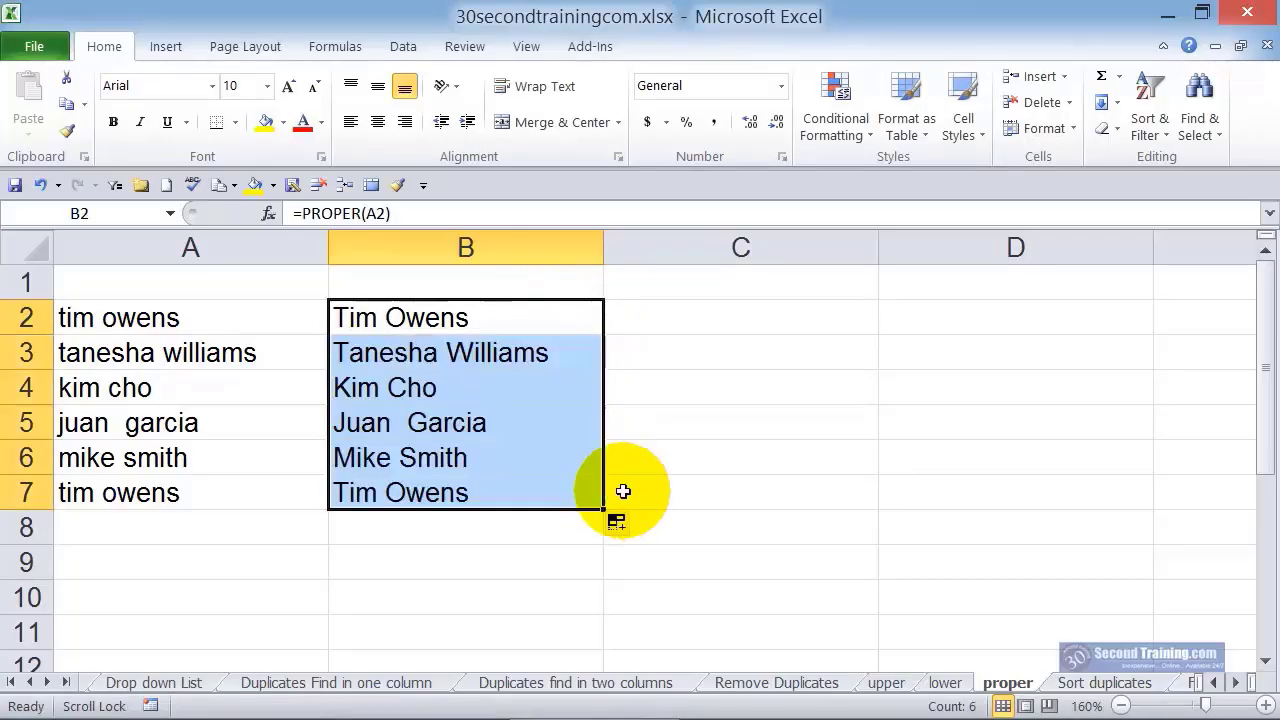
{"action": "left_click", "coordinate": [694, 471]}
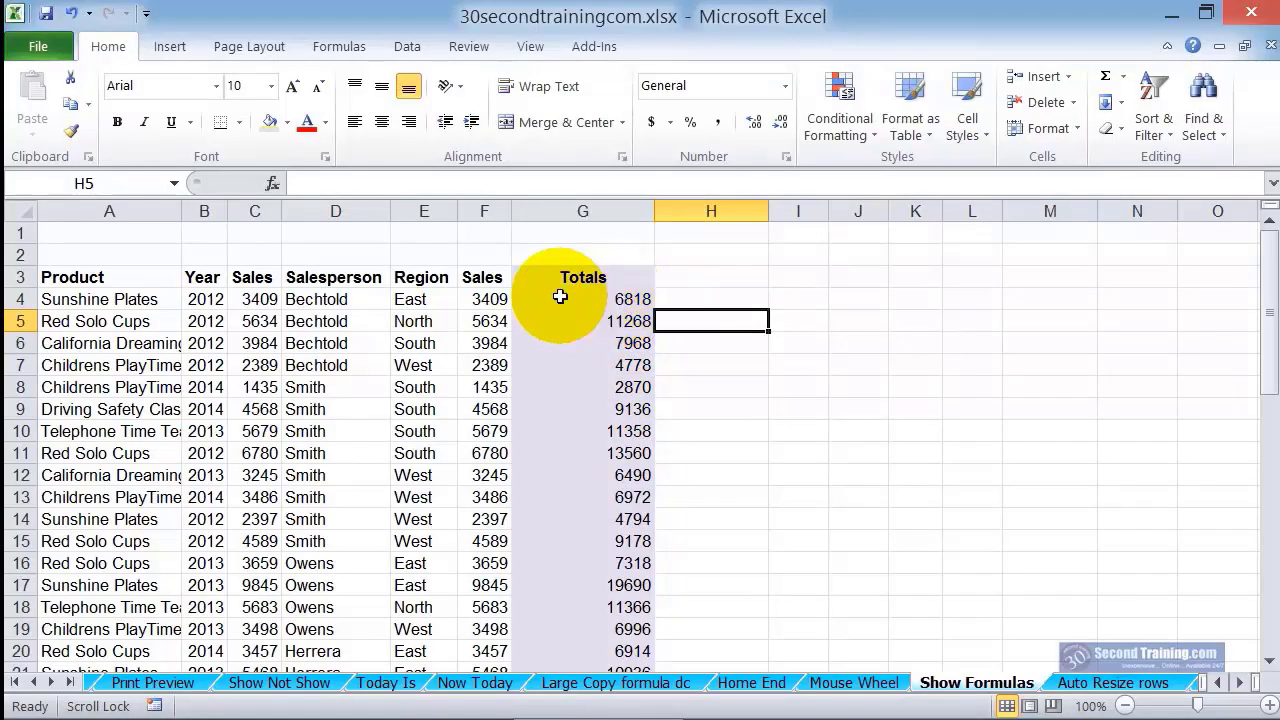
Add the Show Formulas command from All Commands to the Quick Access Toolbar for all documents
{"action": "left_click", "coordinate": [146, 14]}
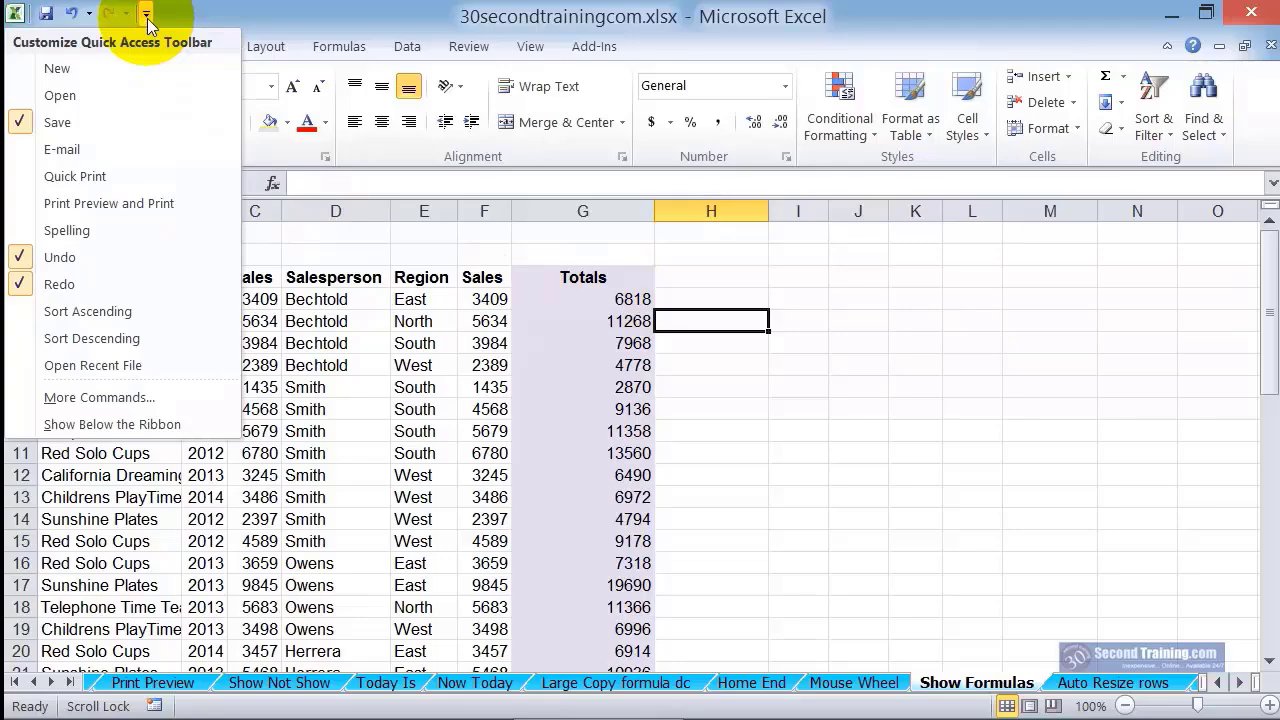
{"action": "left_click", "coordinate": [194, 397]}
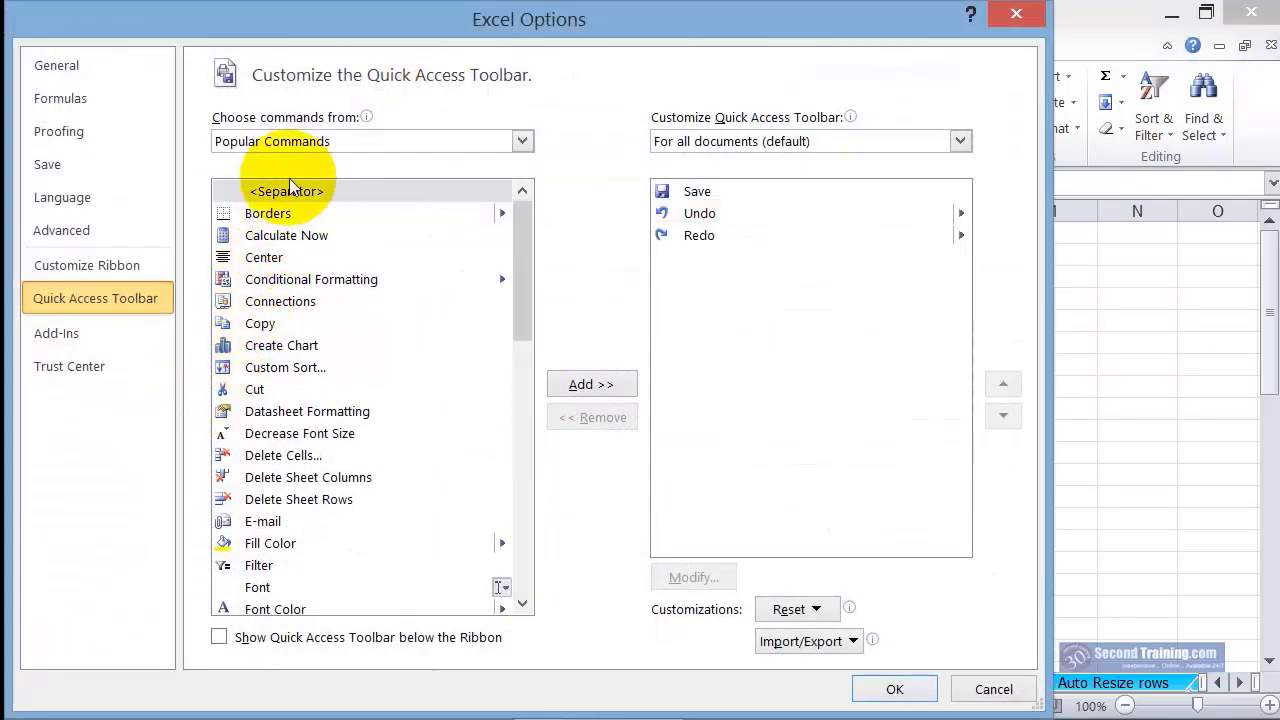
{"action": "left_click", "coordinate": [293, 140]}
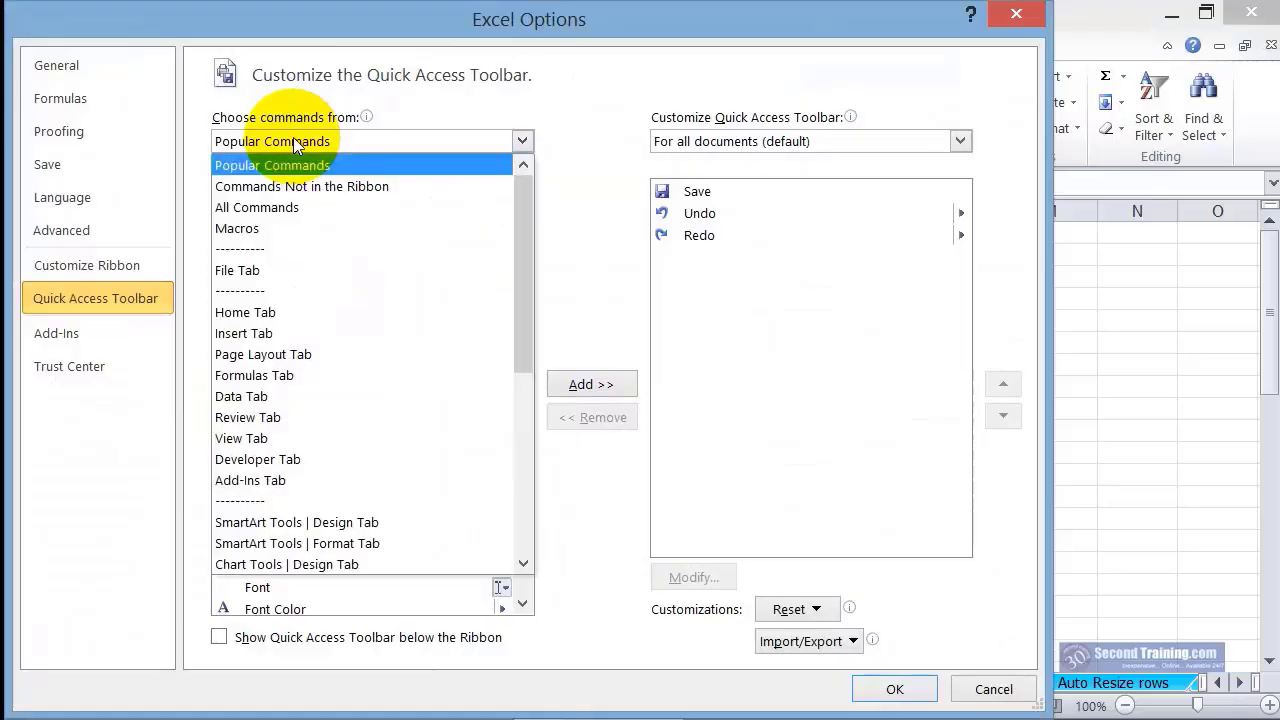
{"action": "left_click", "coordinate": [278, 209]}
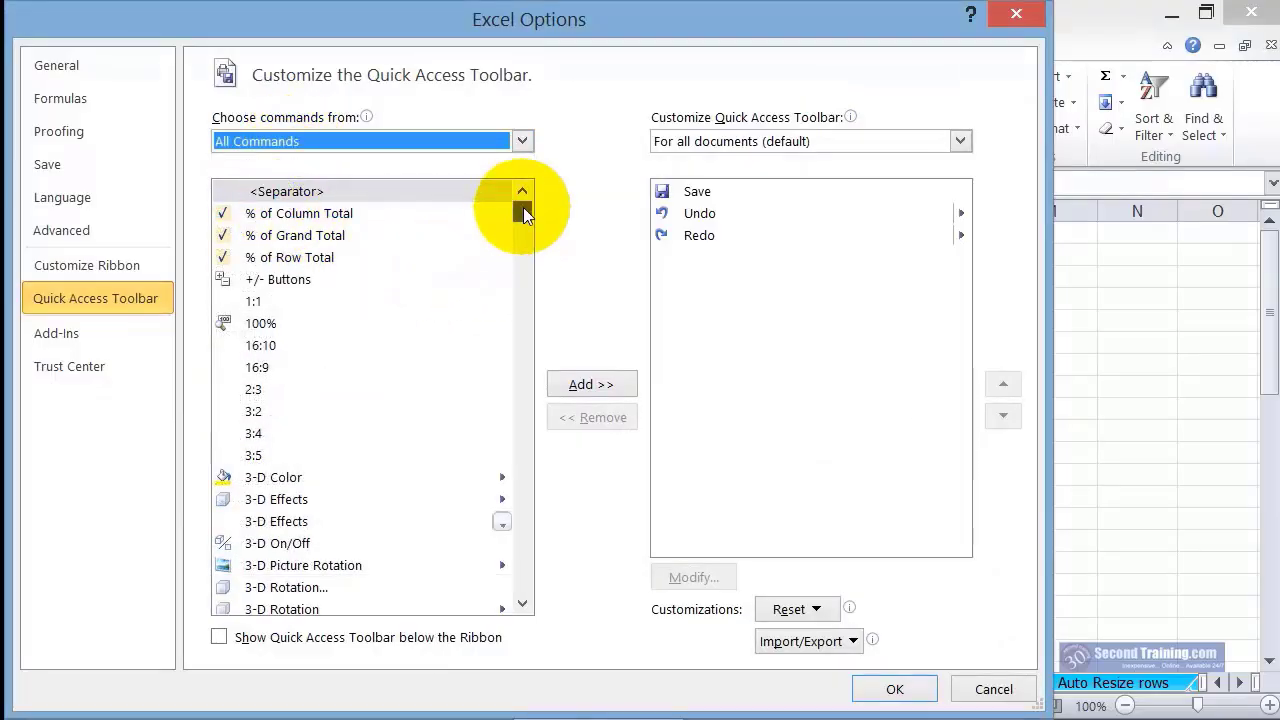
{"action": "left_click_drag", "start_coordinate": [523, 207], "coordinate": [523, 512]}
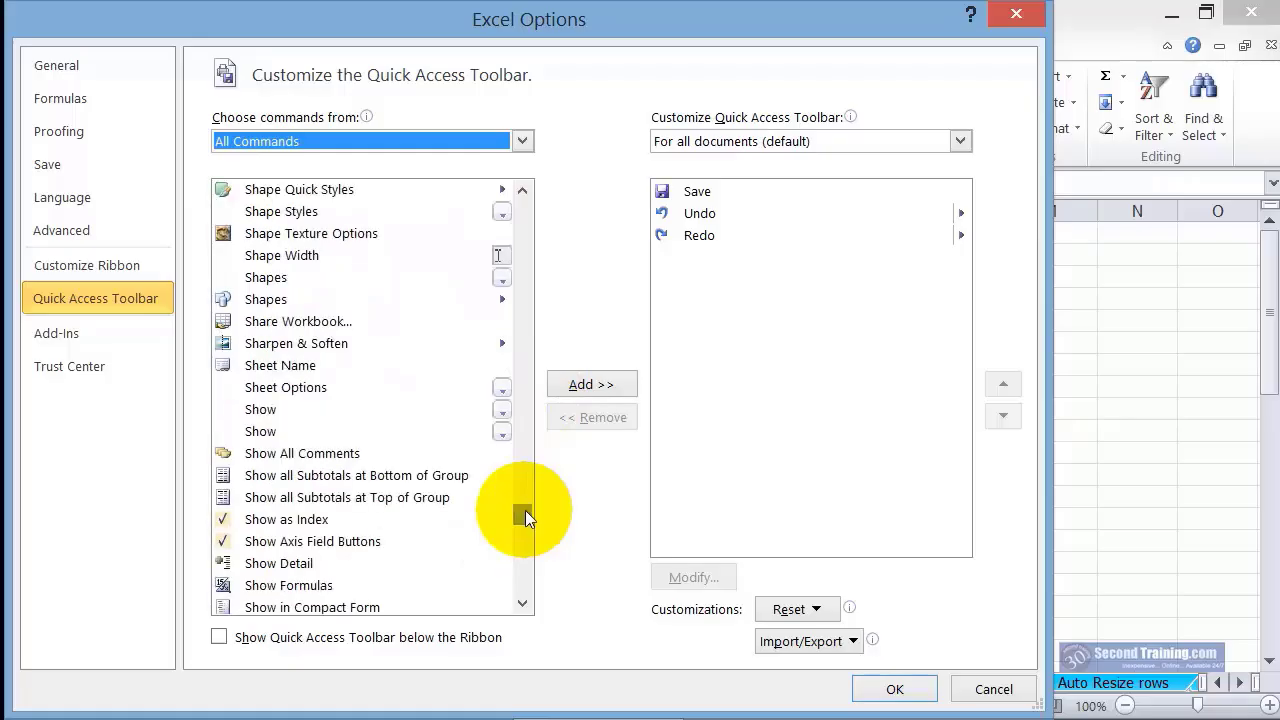
{"action": "left_click", "coordinate": [334, 588]}
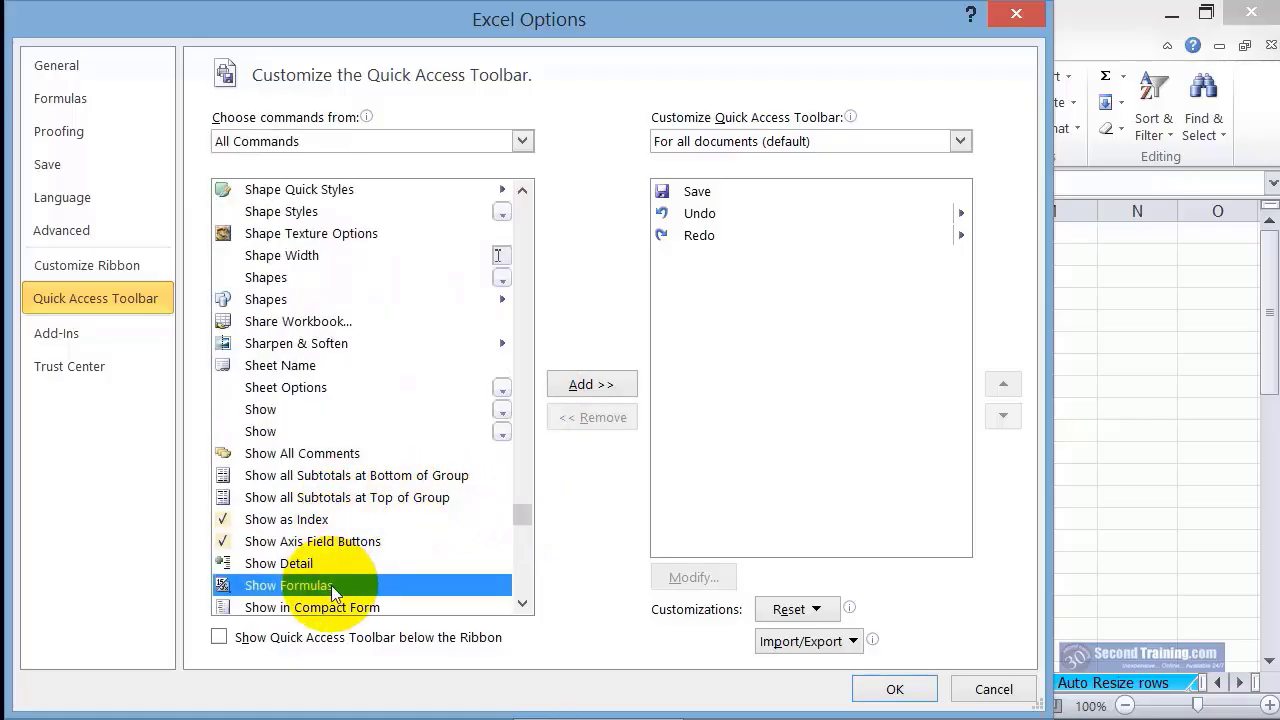
{"action": "double_click", "coordinate": [334, 588]}
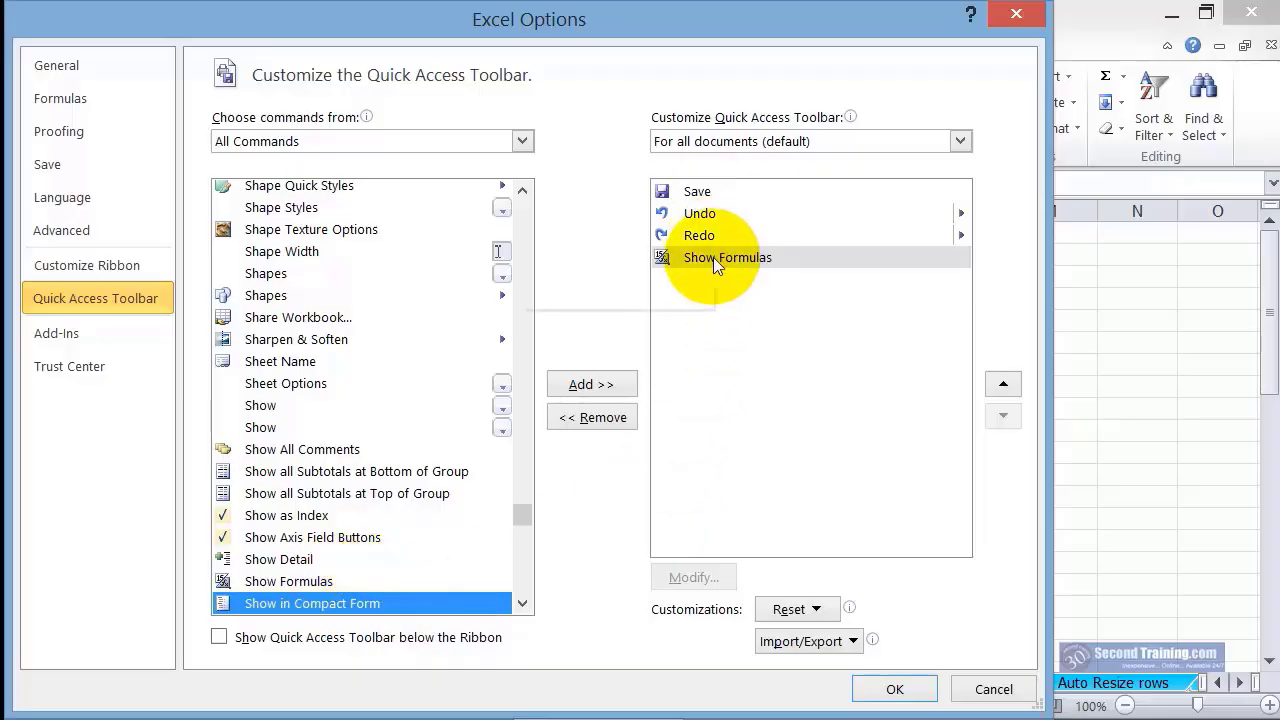
{"action": "left_click", "coordinate": [897, 687]}
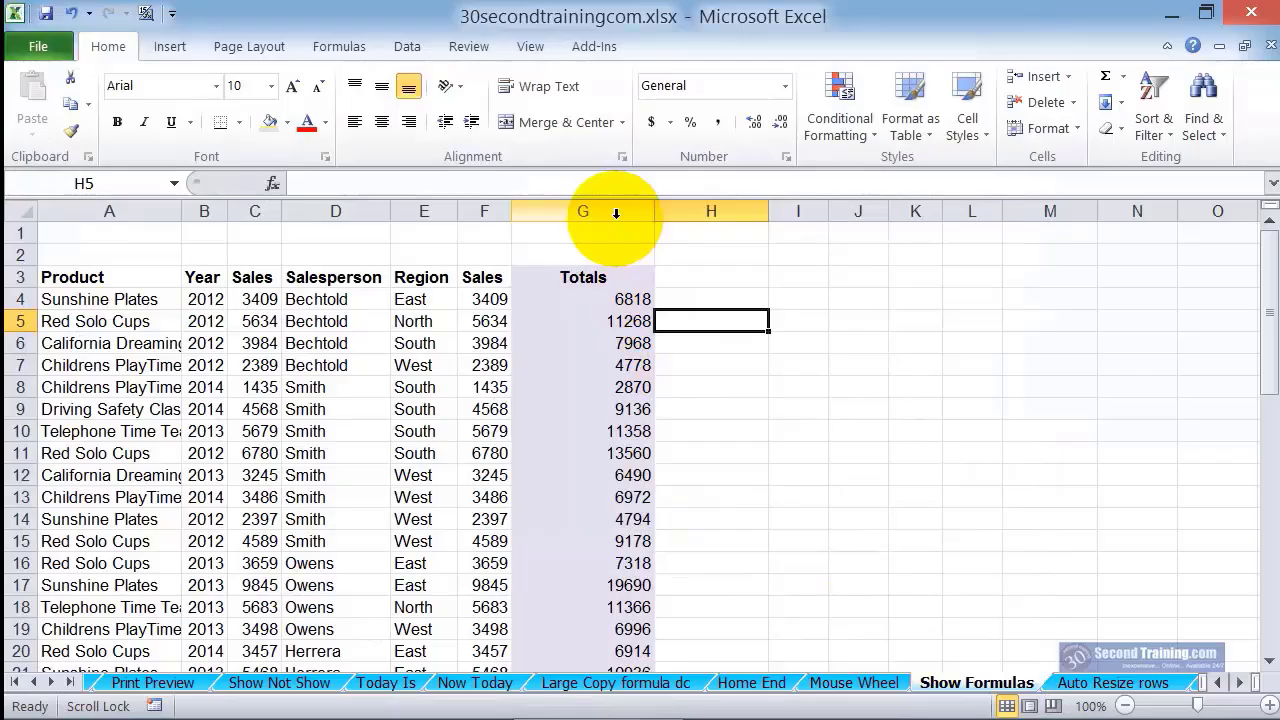
Display the formulas on the Show Formulas sheet and switch back to showing values
{"action": "left_click", "coordinate": [146, 15]}
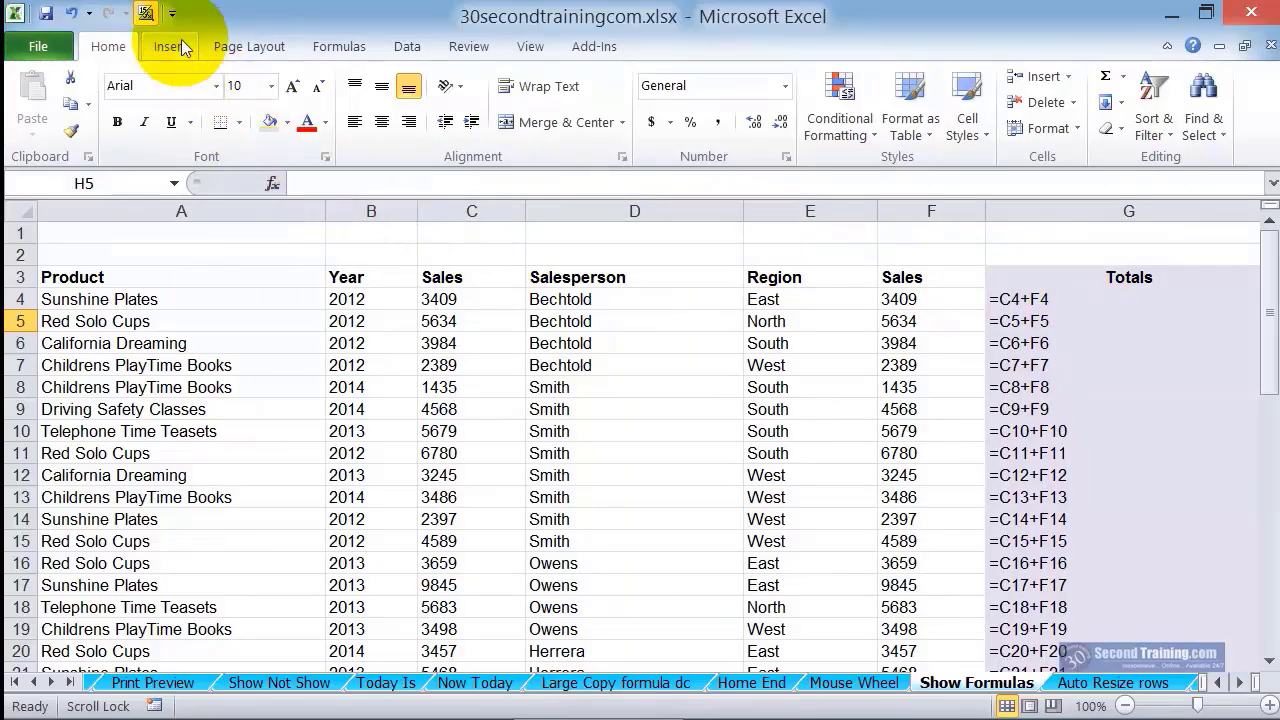
{"action": "left_click", "coordinate": [146, 15]}
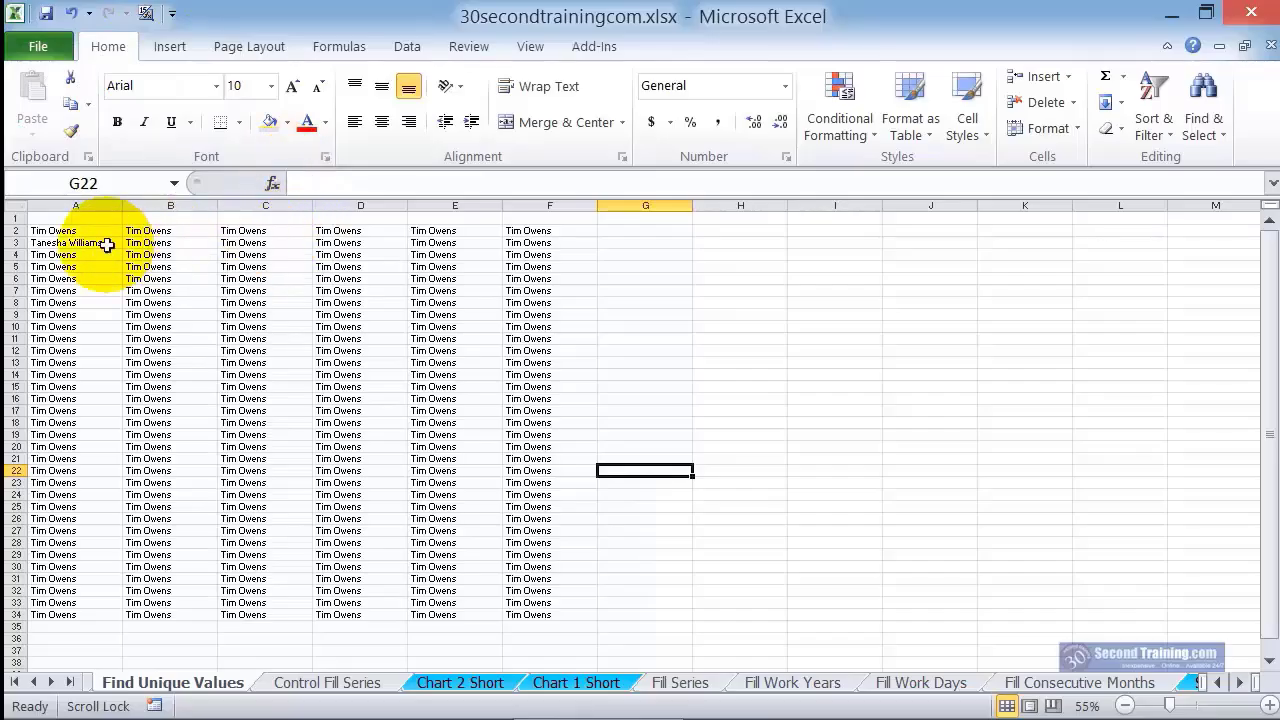
Highlight the unique values in A2:F34 of Find Unique Values with Light Red Fill with Dark Red Text using conditional formatting
{"action": "left_click_drag", "start_coordinate": [50, 232], "coordinate": [516, 612]}
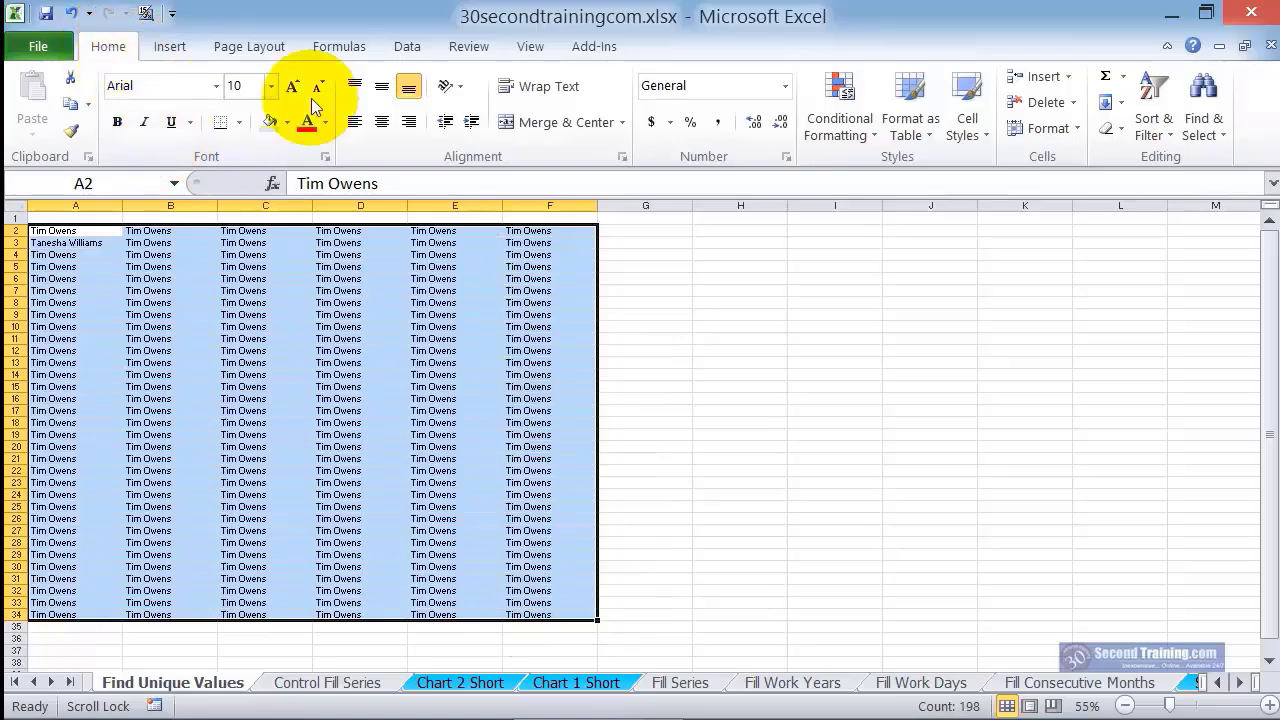
{"action": "left_click", "coordinate": [853, 134]}
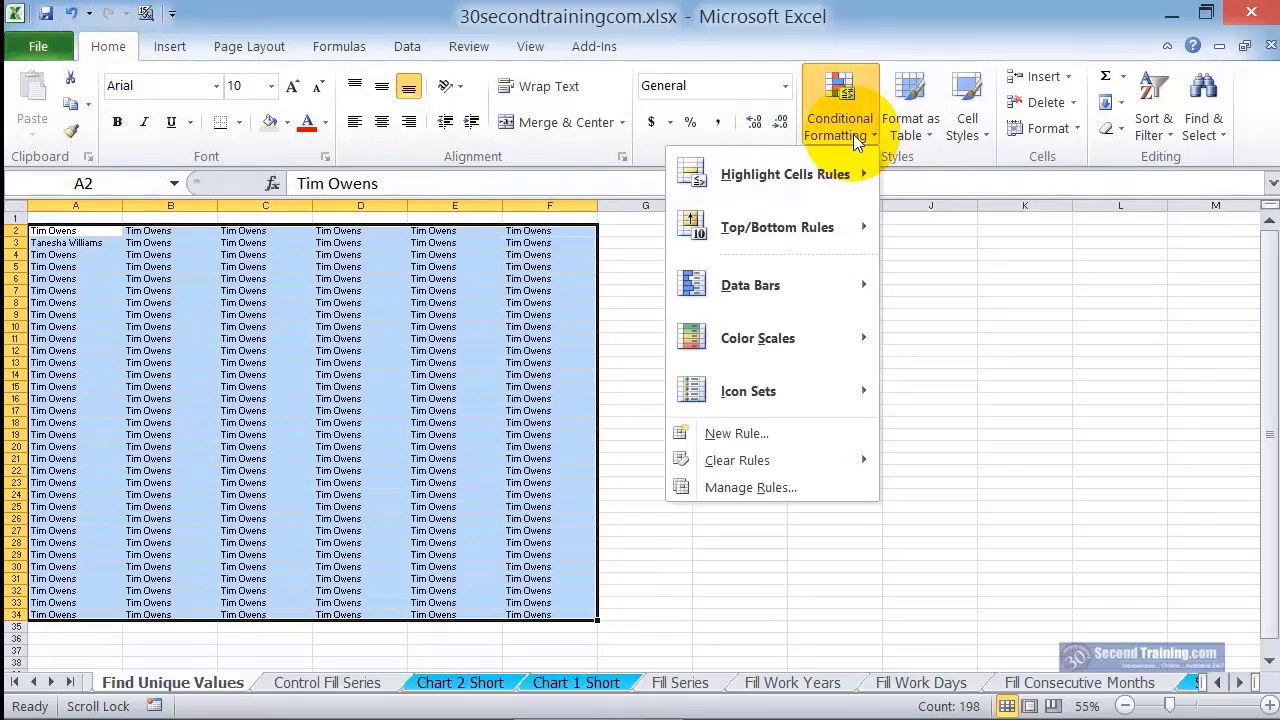
{"action": "mouse_move", "coordinate": [850, 170]}
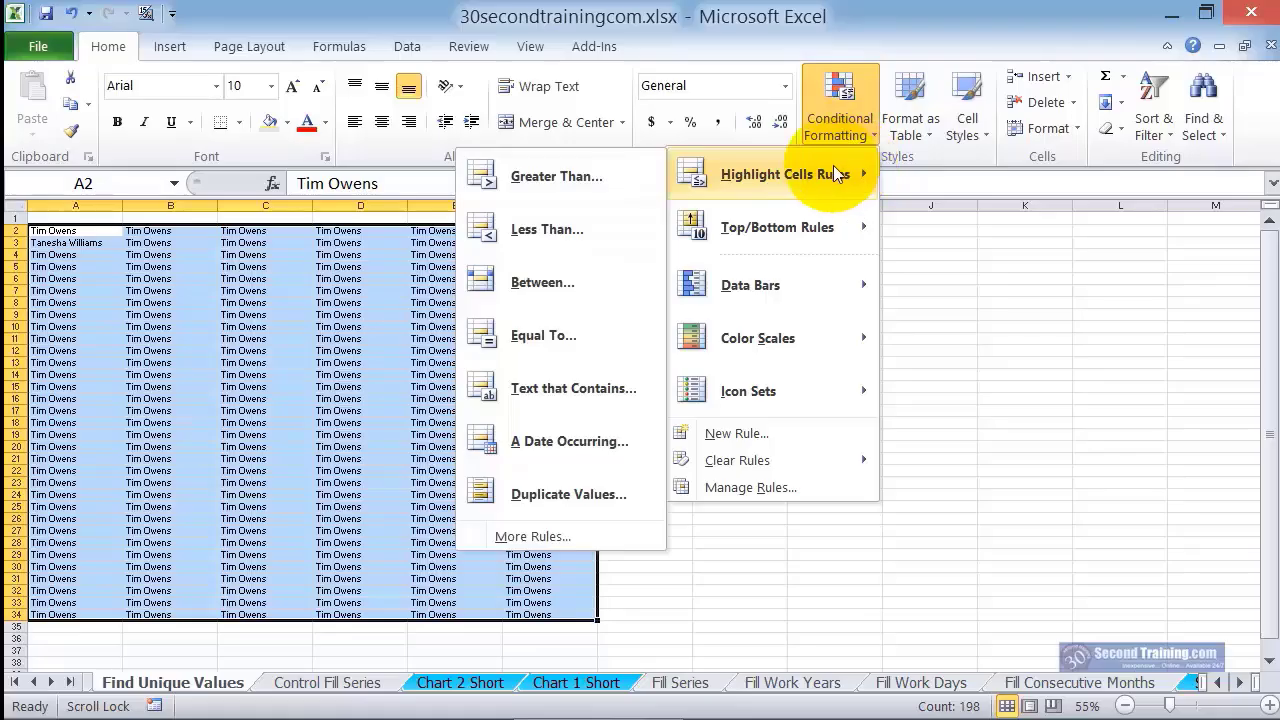
{"action": "left_click", "coordinate": [599, 492]}
{"action": "left_click", "coordinate": [345, 327]}
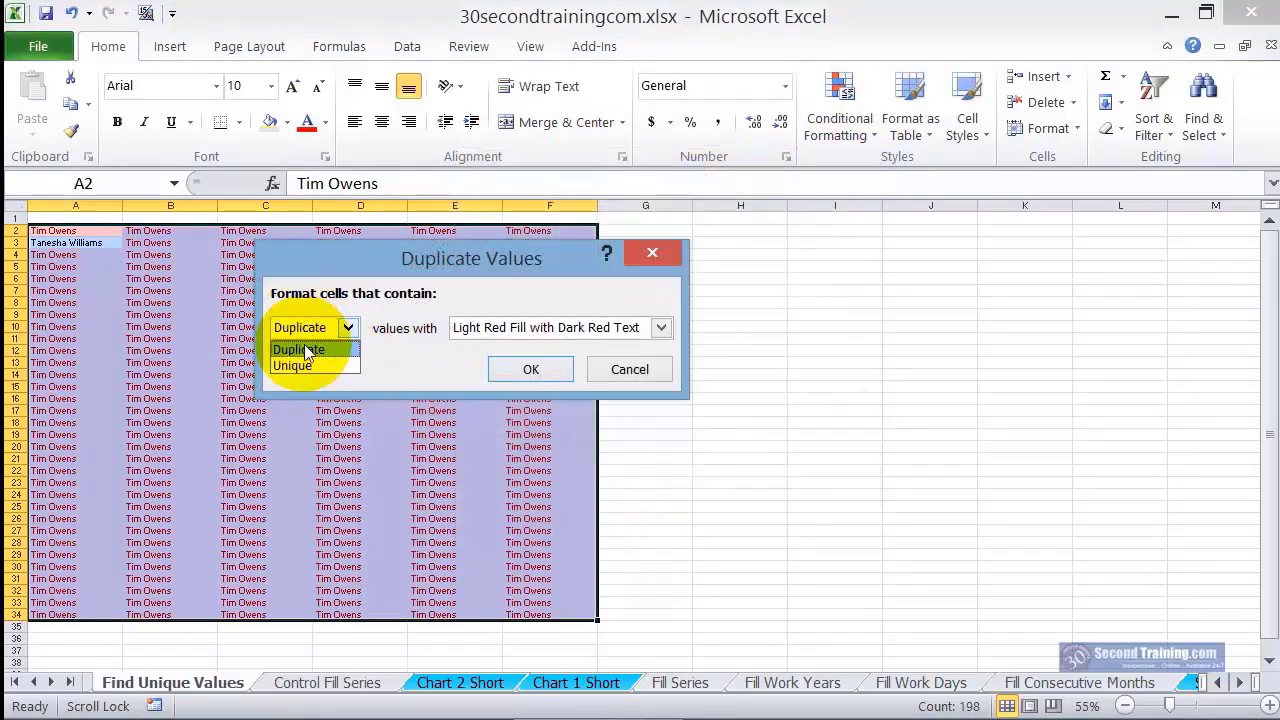
{"action": "left_click", "coordinate": [300, 352]}
{"action": "left_click", "coordinate": [531, 369]}
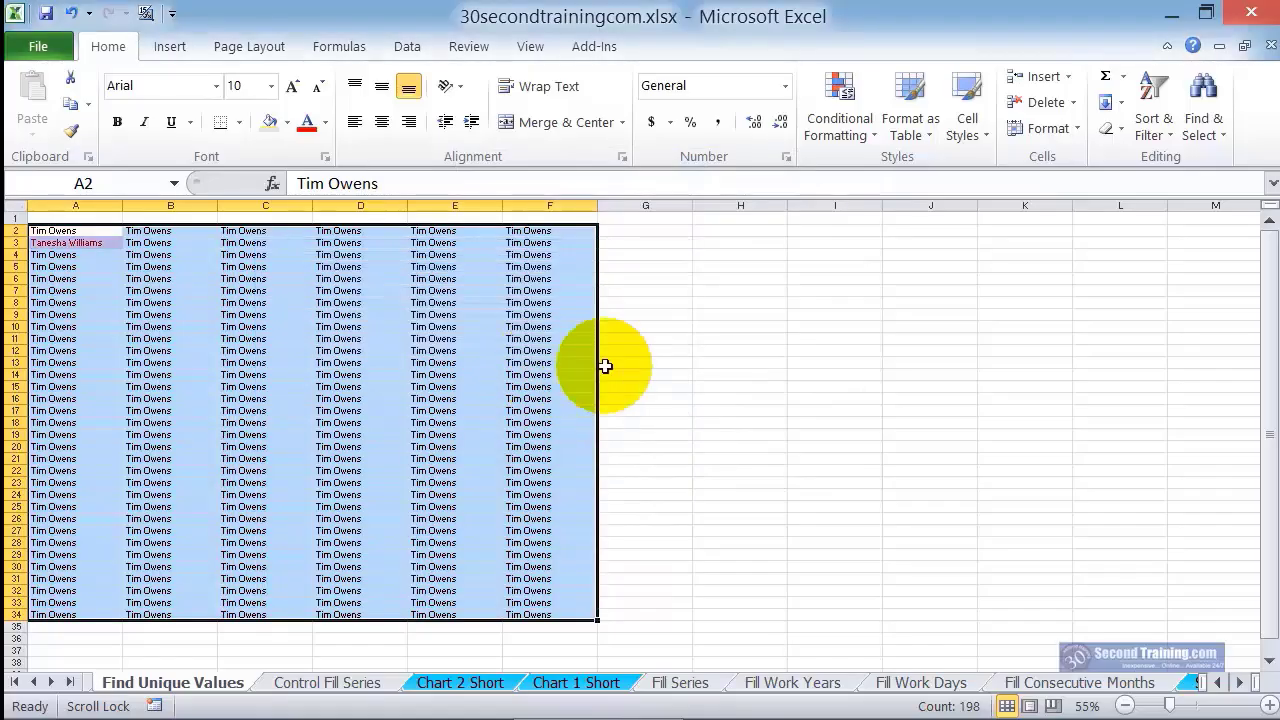
{"action": "left_click", "coordinate": [666, 360]}
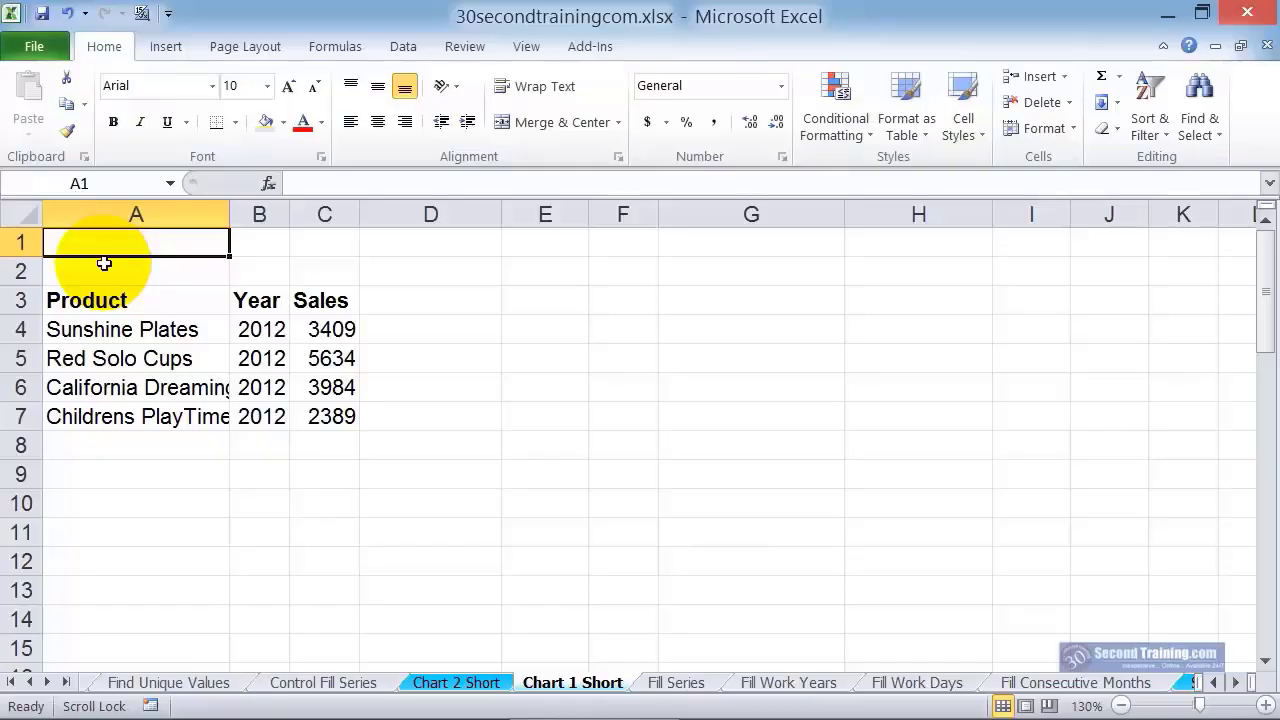
Create a chart sheet from A3:C7 of Chart 1 Short, and another from only the Product and Year data in A3:B7
{"action": "left_click_drag", "start_coordinate": [86, 300], "coordinate": [326, 413]}
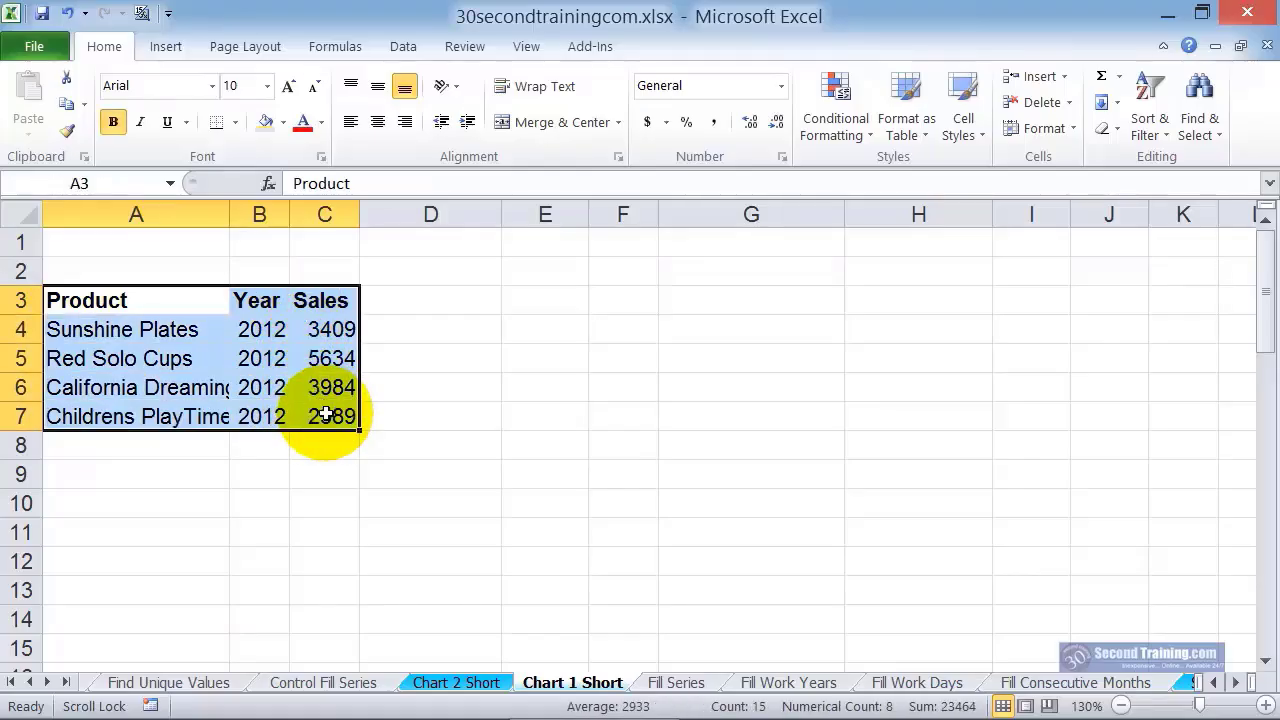
{"action": "key", "text": "F11"}
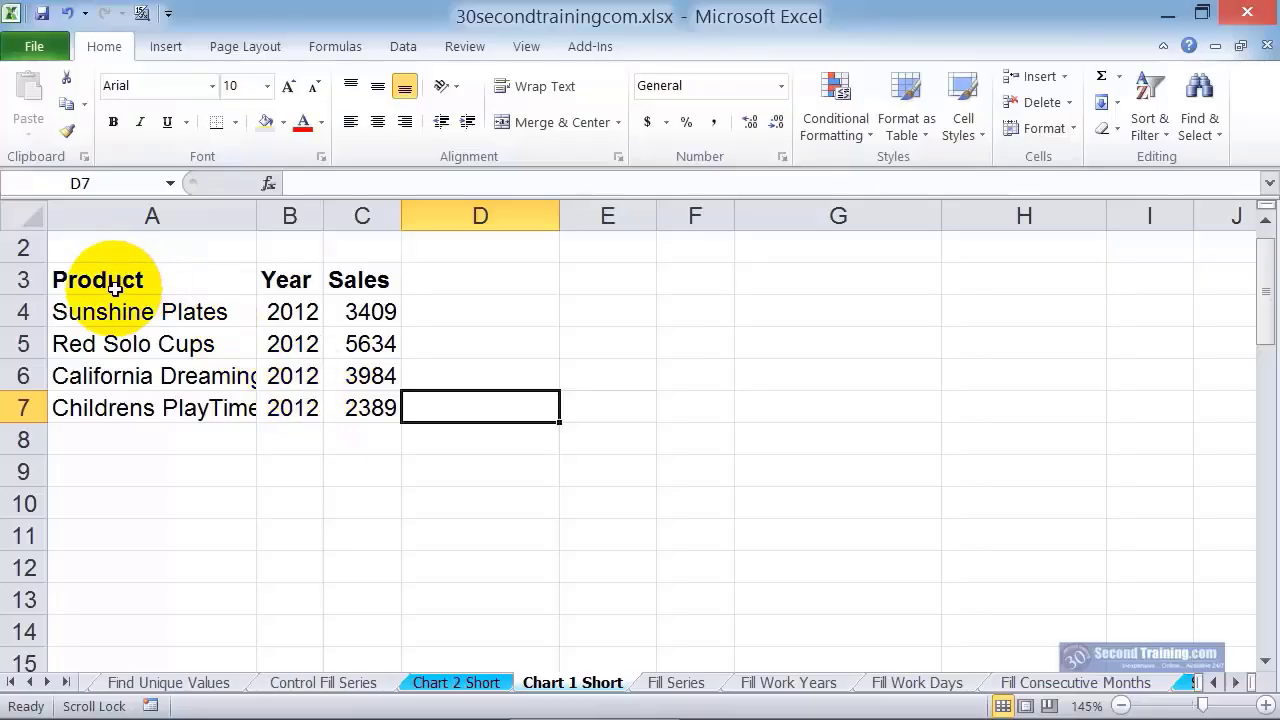
{"action": "left_click_drag", "start_coordinate": [90, 272], "coordinate": [295, 402]}
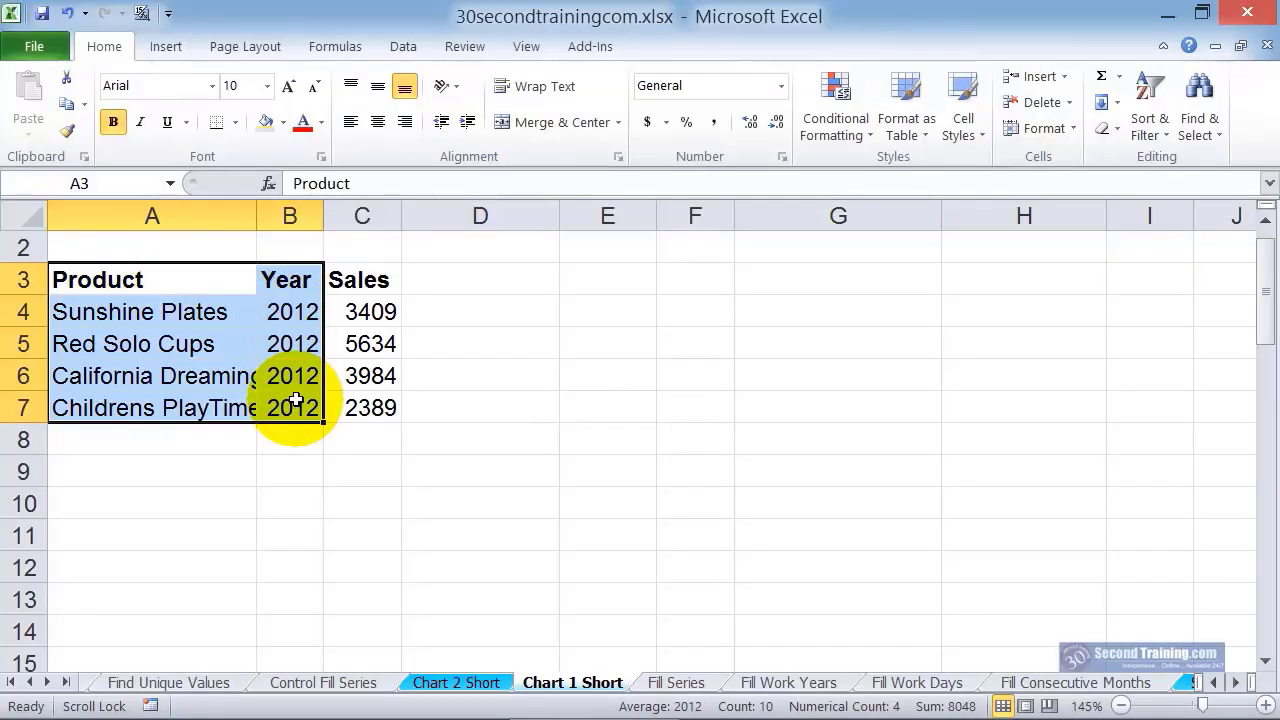
{"action": "key", "text": "F11"}
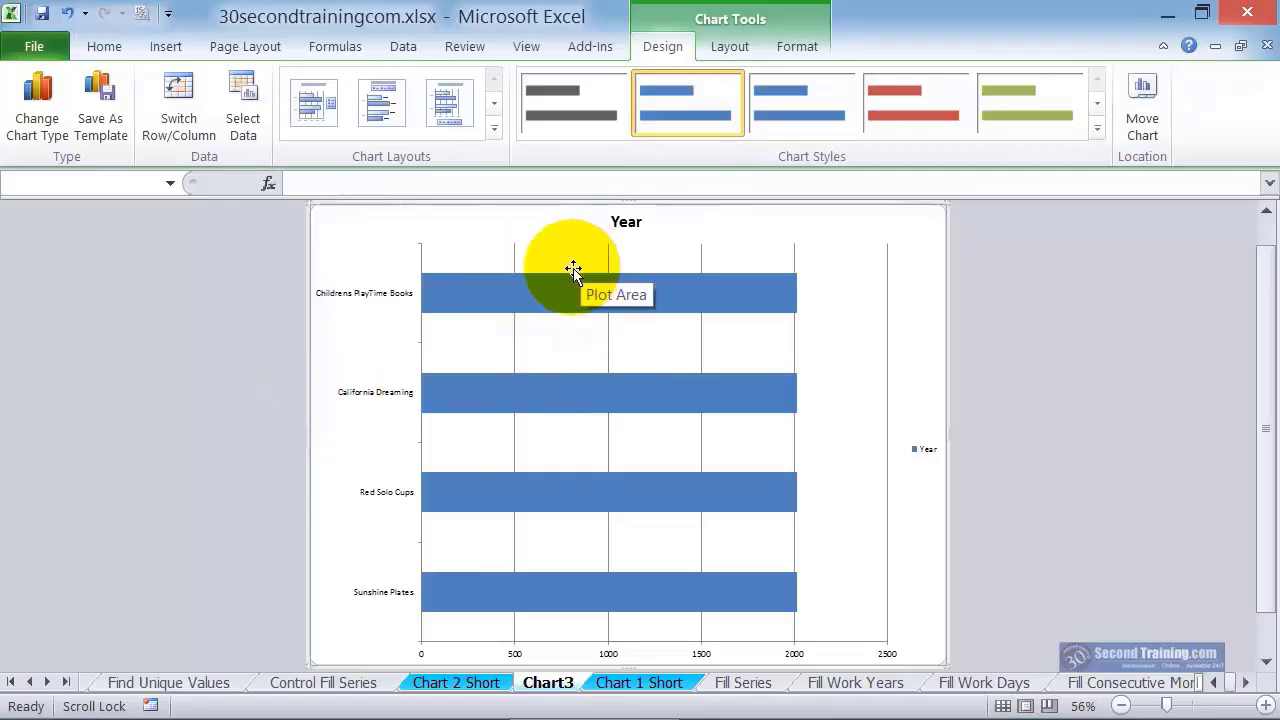
Copy the Sales data in C3:C7 of Chart 1 Short into the Chart3 chart as a new series, and undo the paste
{"action": "left_click", "coordinate": [645, 684]}
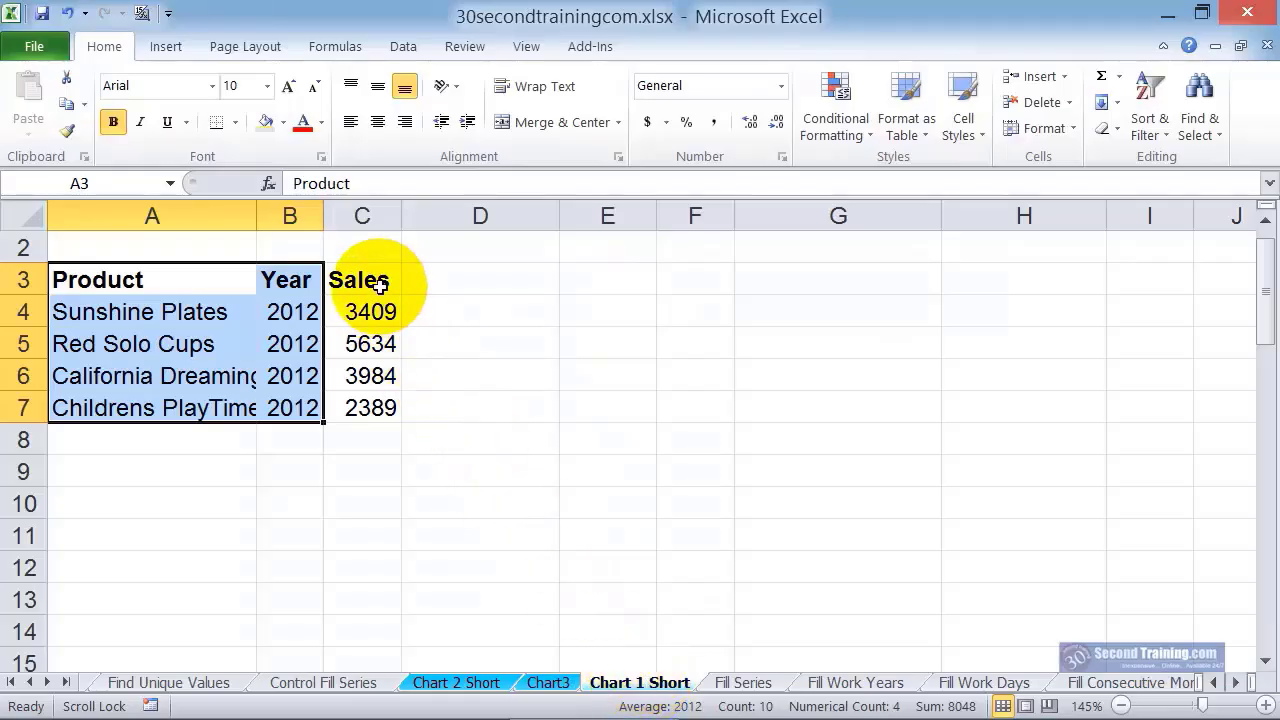
{"action": "left_click", "coordinate": [381, 280]}
{"action": "left_click_drag", "start_coordinate": [381, 280], "coordinate": [374, 404]}
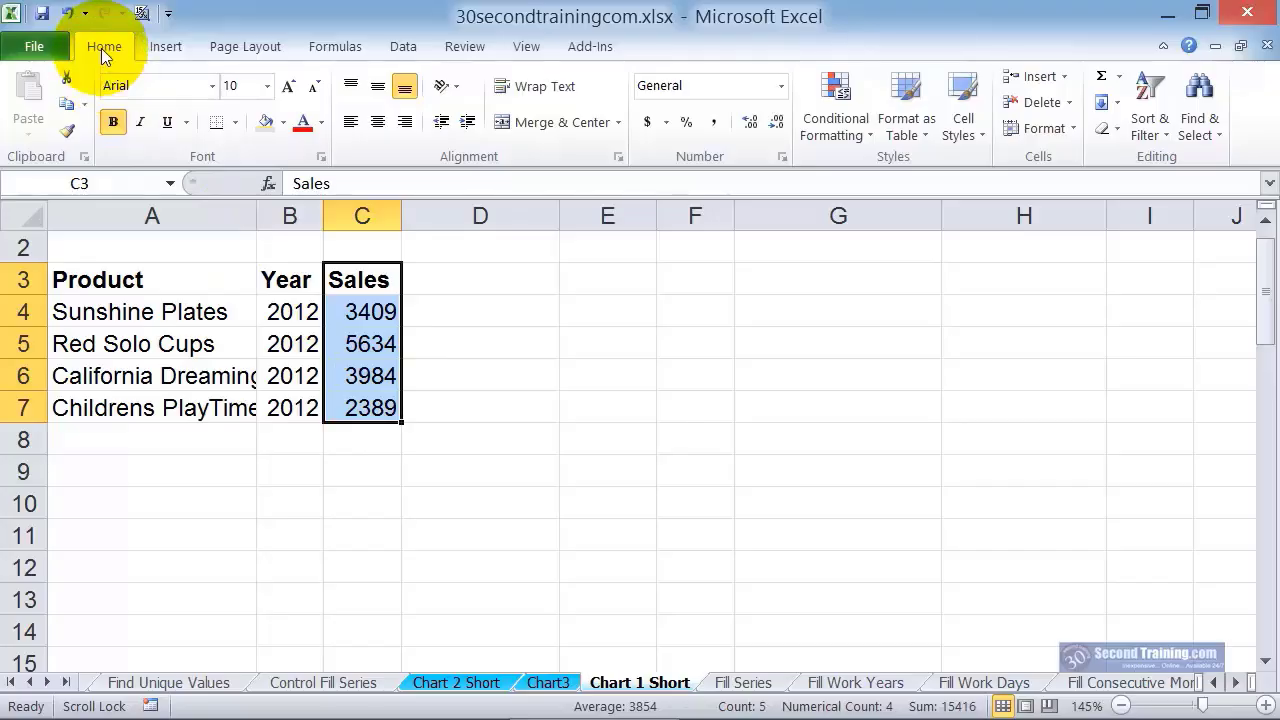
{"action": "left_click", "coordinate": [65, 104]}
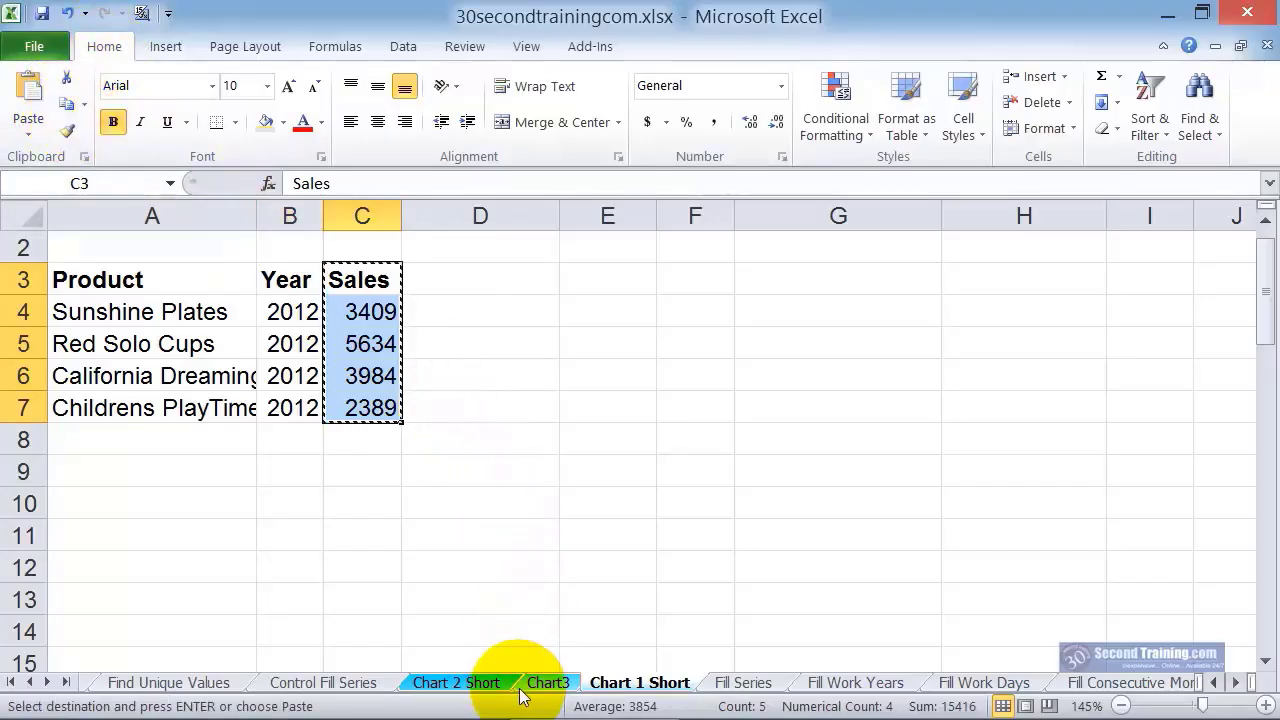
{"action": "left_click", "coordinate": [550, 684]}
{"action": "left_click", "coordinate": [569, 350]}
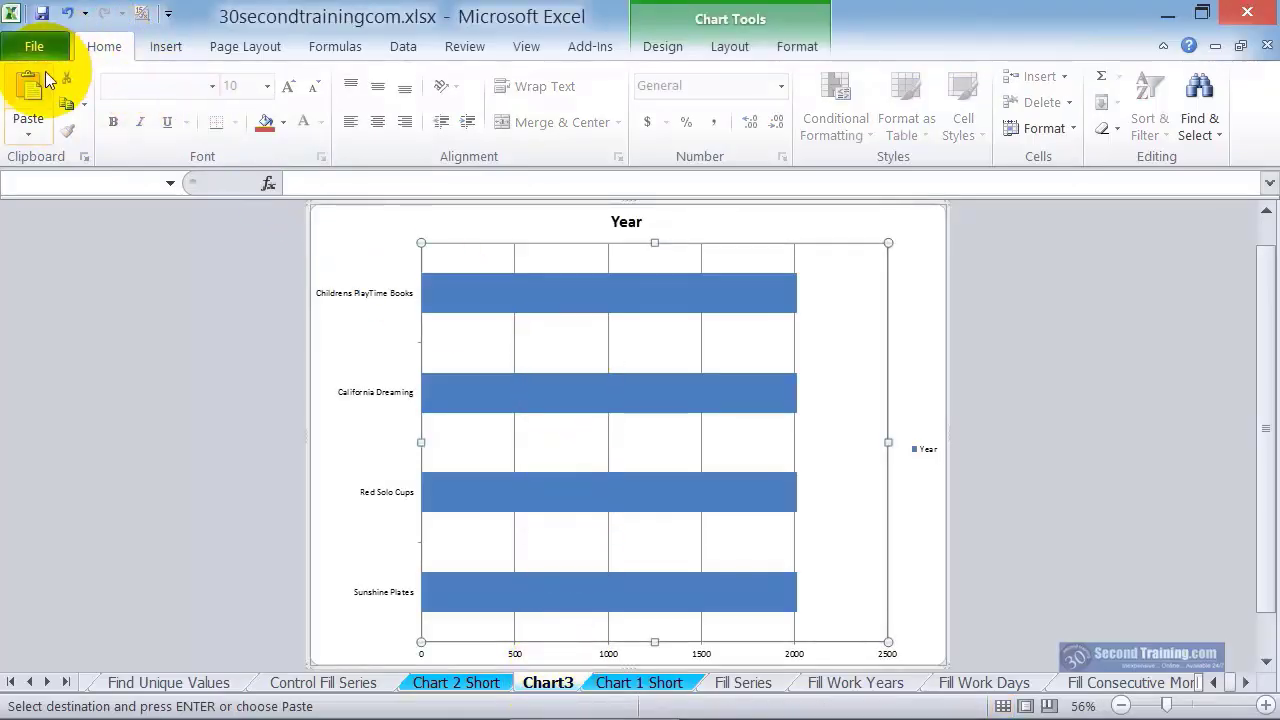
{"action": "left_click", "coordinate": [24, 90]}
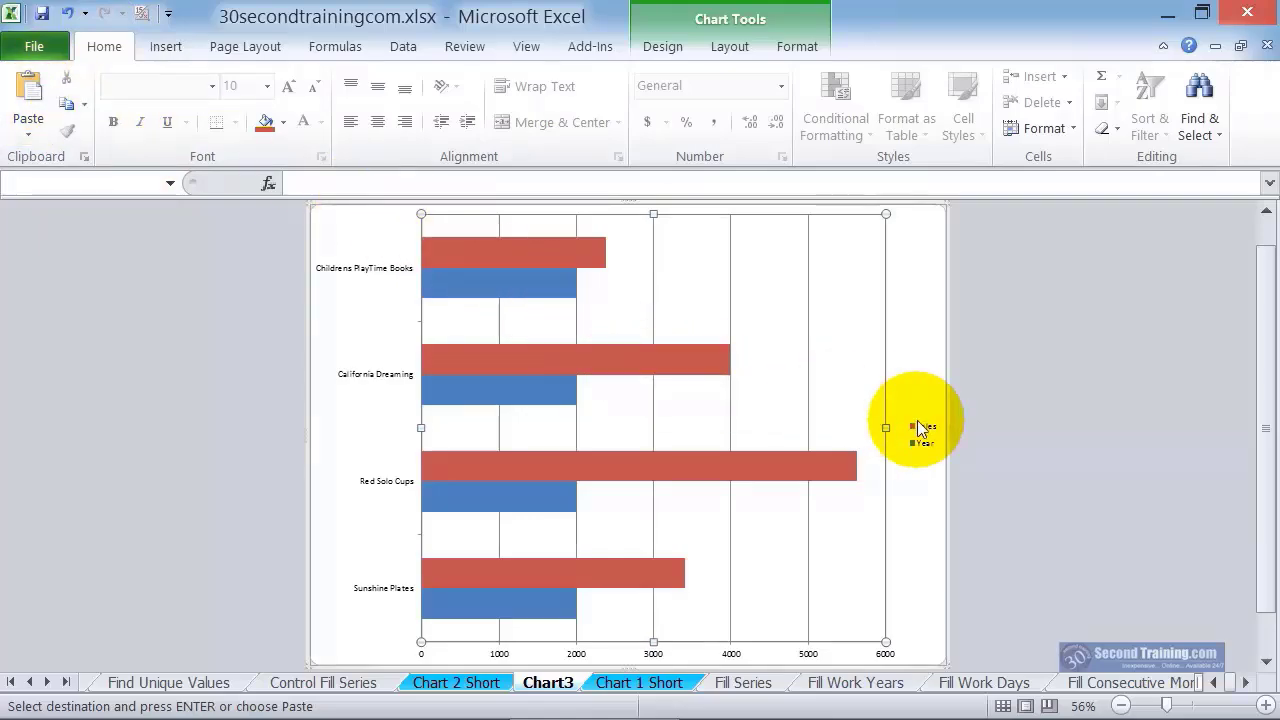
{"action": "key", "text": "ctrl+z"}
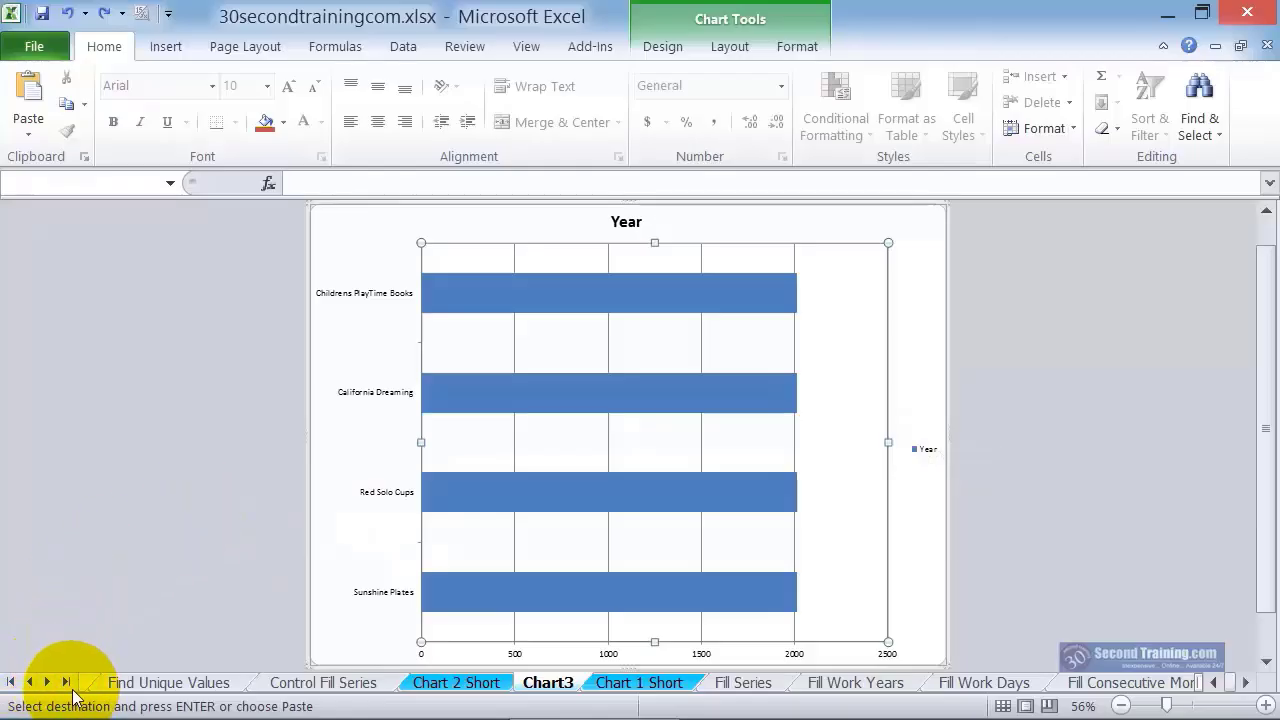
Browse through the workbook's sheets and jump directly to the DSUM sheet and from there to the Trendlines sheet
{"action": "left_click", "coordinate": [47, 684]}
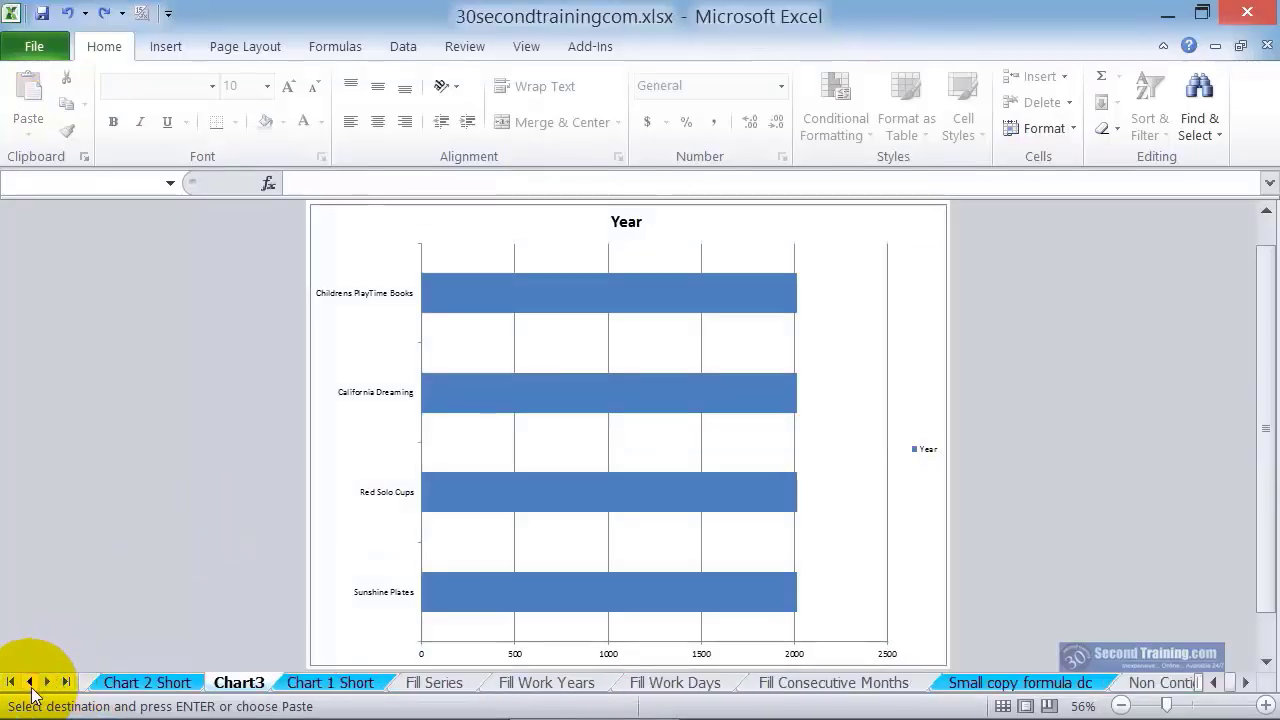
{"action": "left_click", "coordinate": [30, 684]}
{"action": "left_click", "coordinate": [30, 684]}
{"action": "left_click", "coordinate": [30, 684]}
{"action": "left_click", "coordinate": [30, 684]}
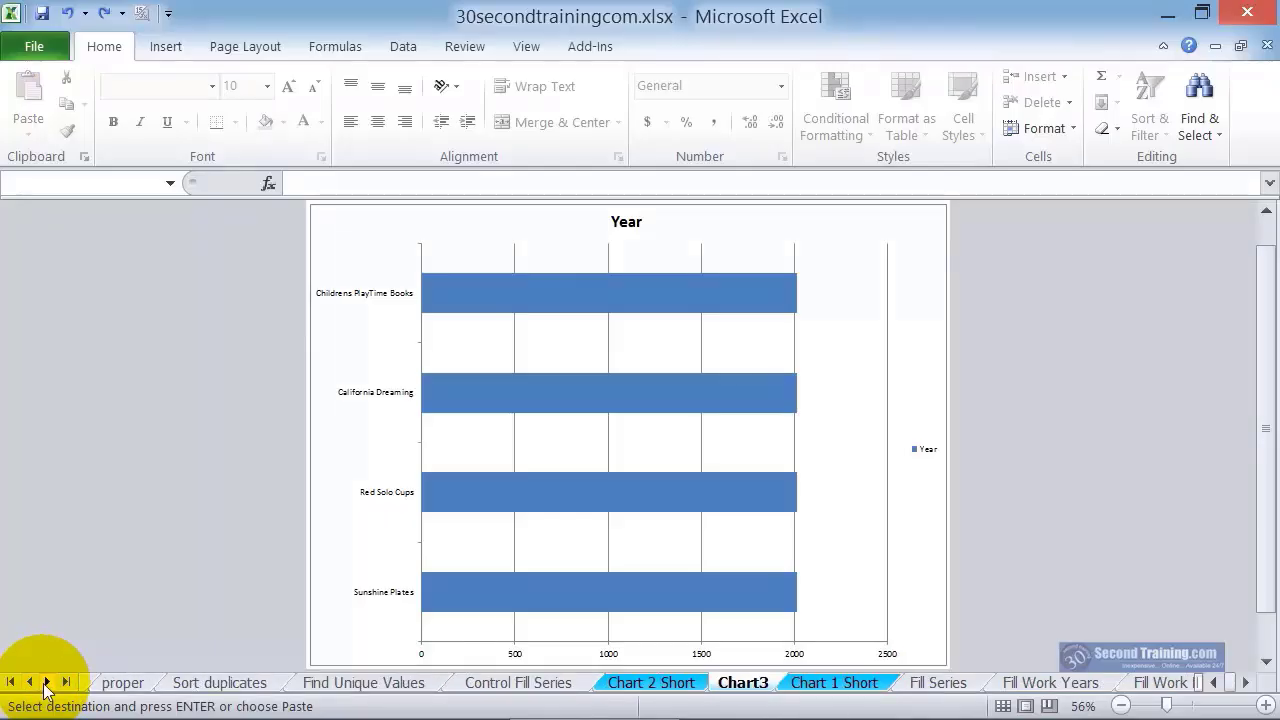
{"action": "right_click", "coordinate": [45, 686]}
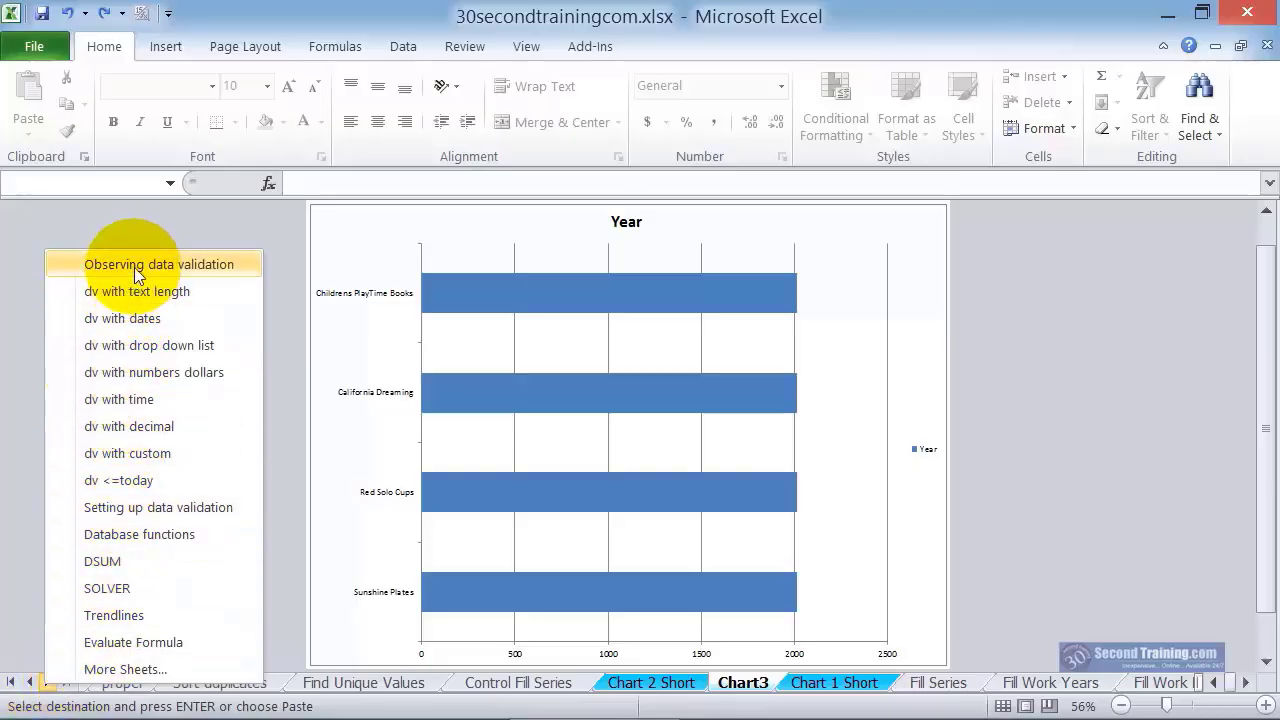
{"action": "left_click", "coordinate": [126, 561]}
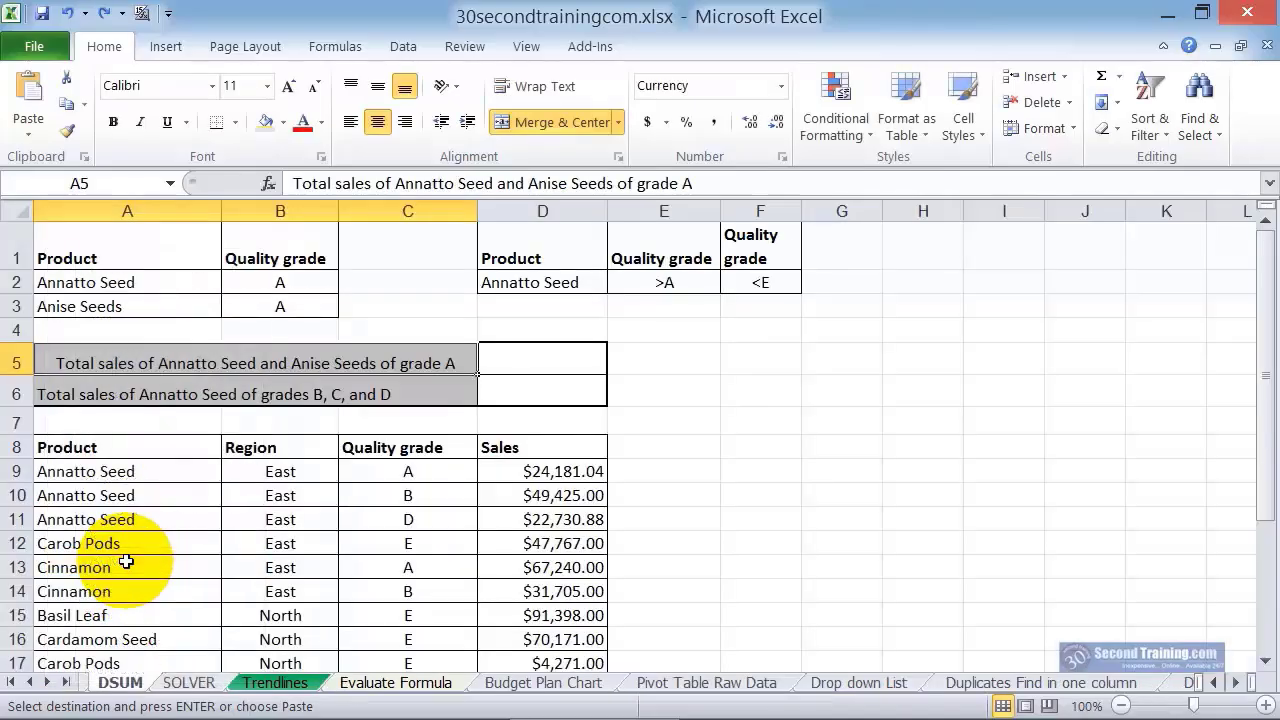
{"action": "right_click", "coordinate": [62, 688]}
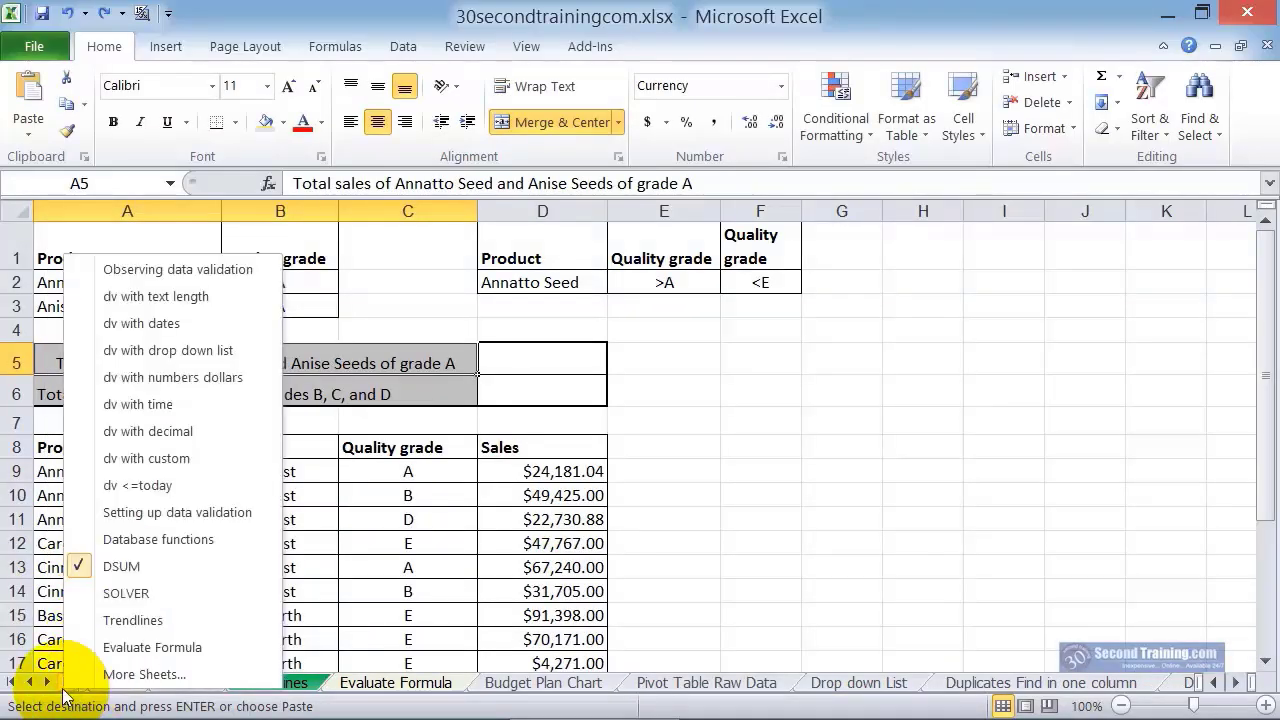
{"action": "left_click", "coordinate": [131, 621]}
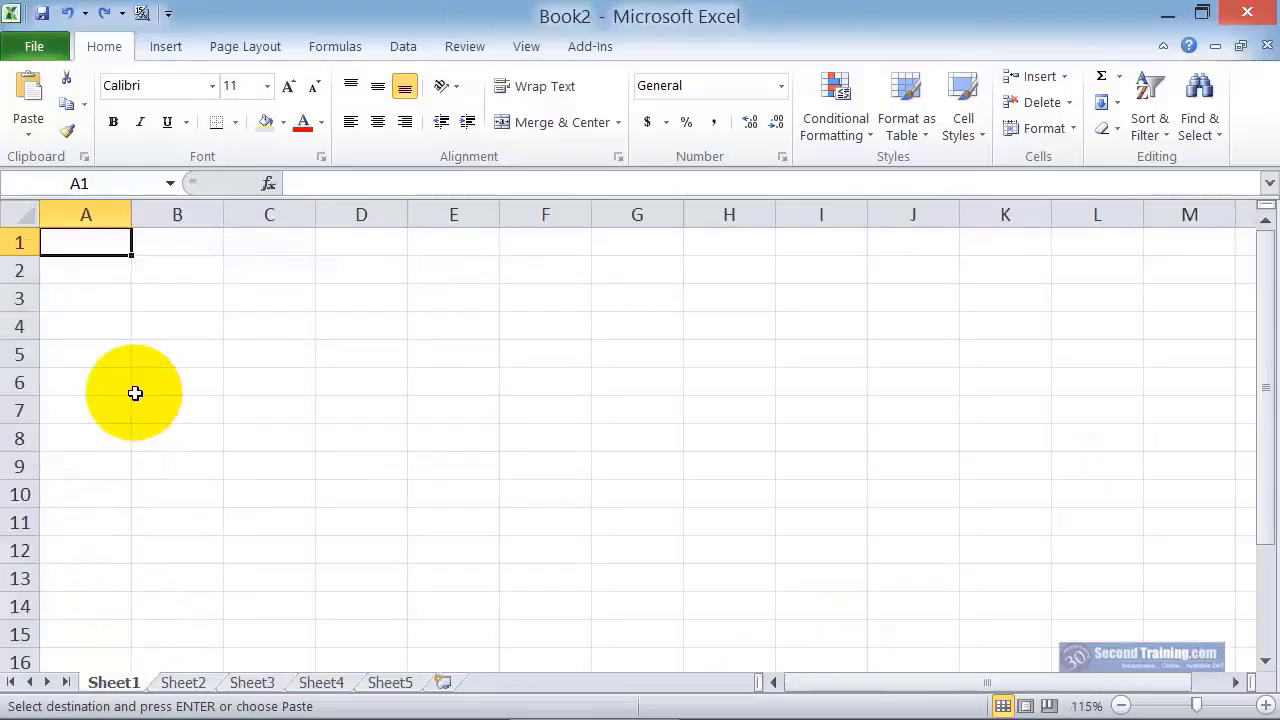
Enter January in B2 of Sheet1 in Book2 and autofill the months across to I2 and down column B
{"action": "left_click", "coordinate": [197, 271]}
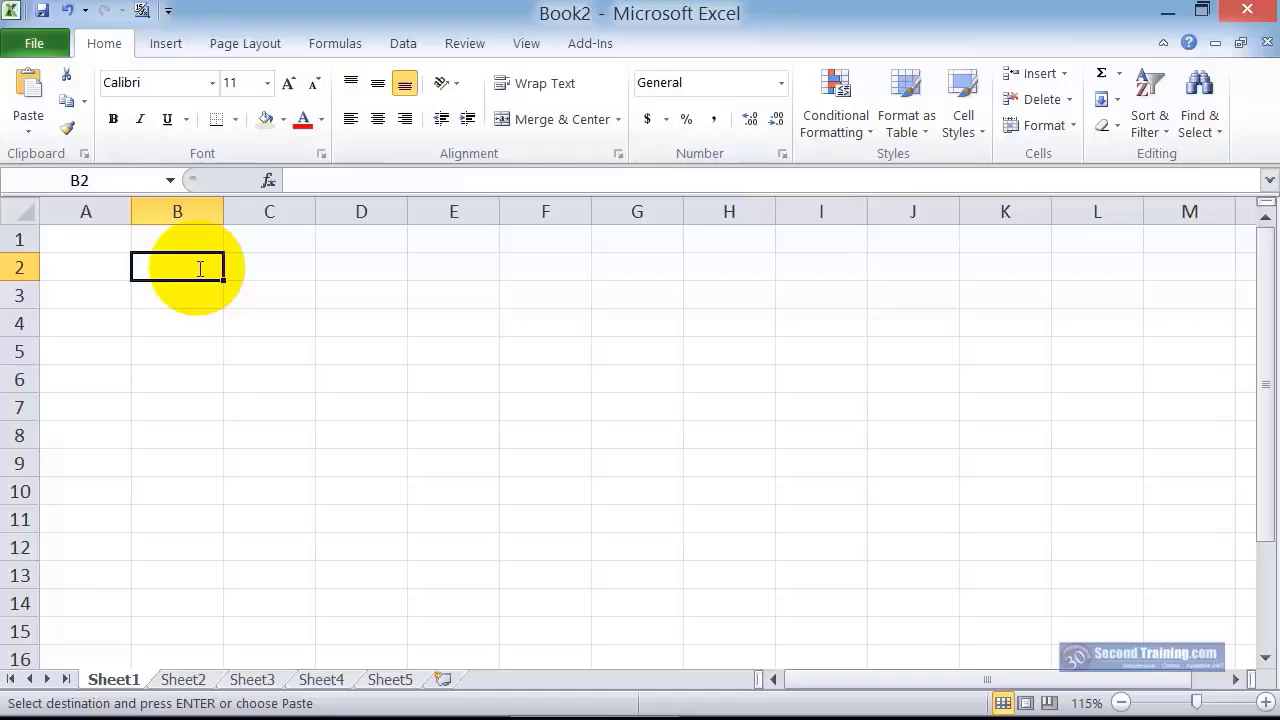
{"action": "type", "text": "Janu"}
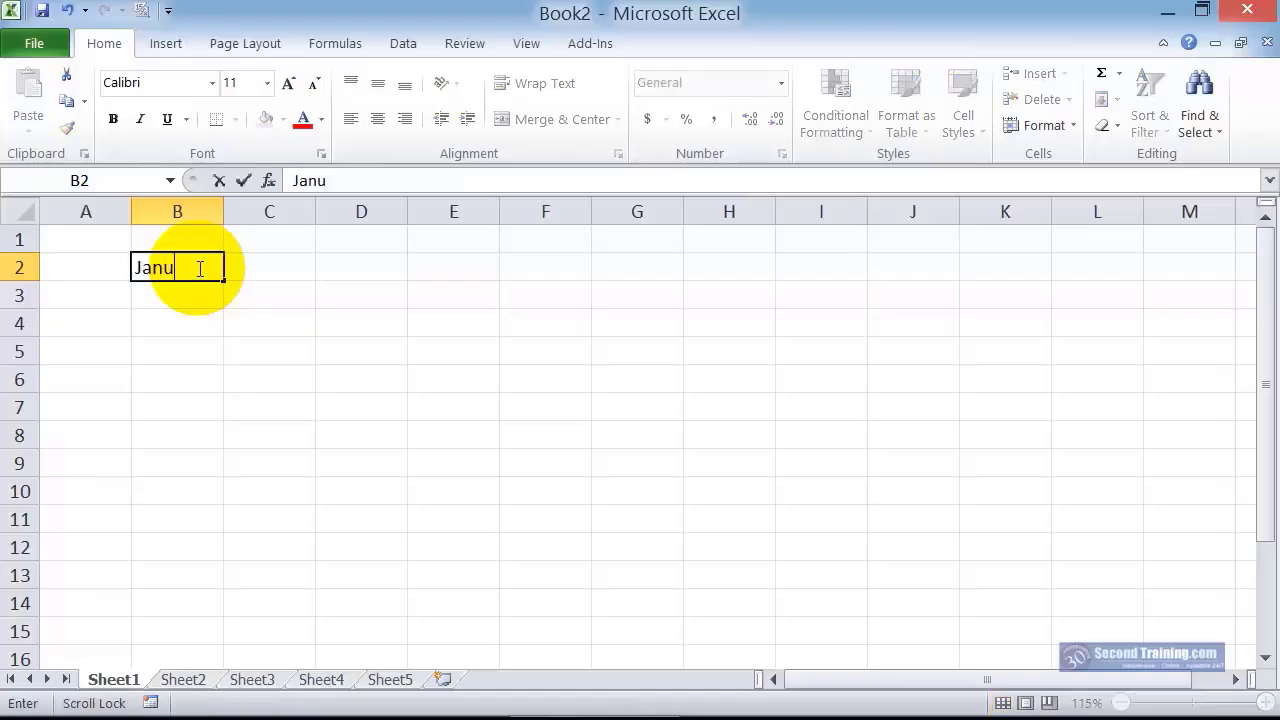
{"action": "type", "text": "ary"}
{"action": "key", "text": "Return"}
{"action": "left_click", "coordinate": [199, 268]}
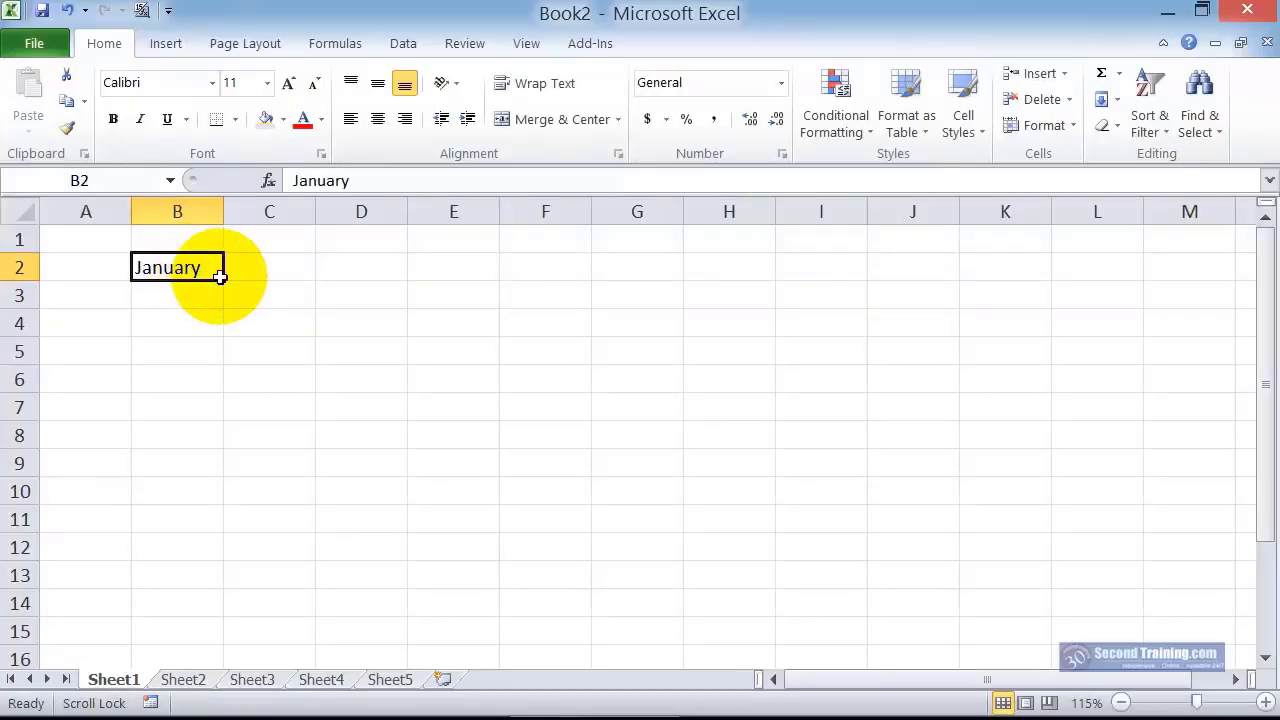
{"action": "left_click_drag", "start_coordinate": [225, 280], "coordinate": [866, 272]}
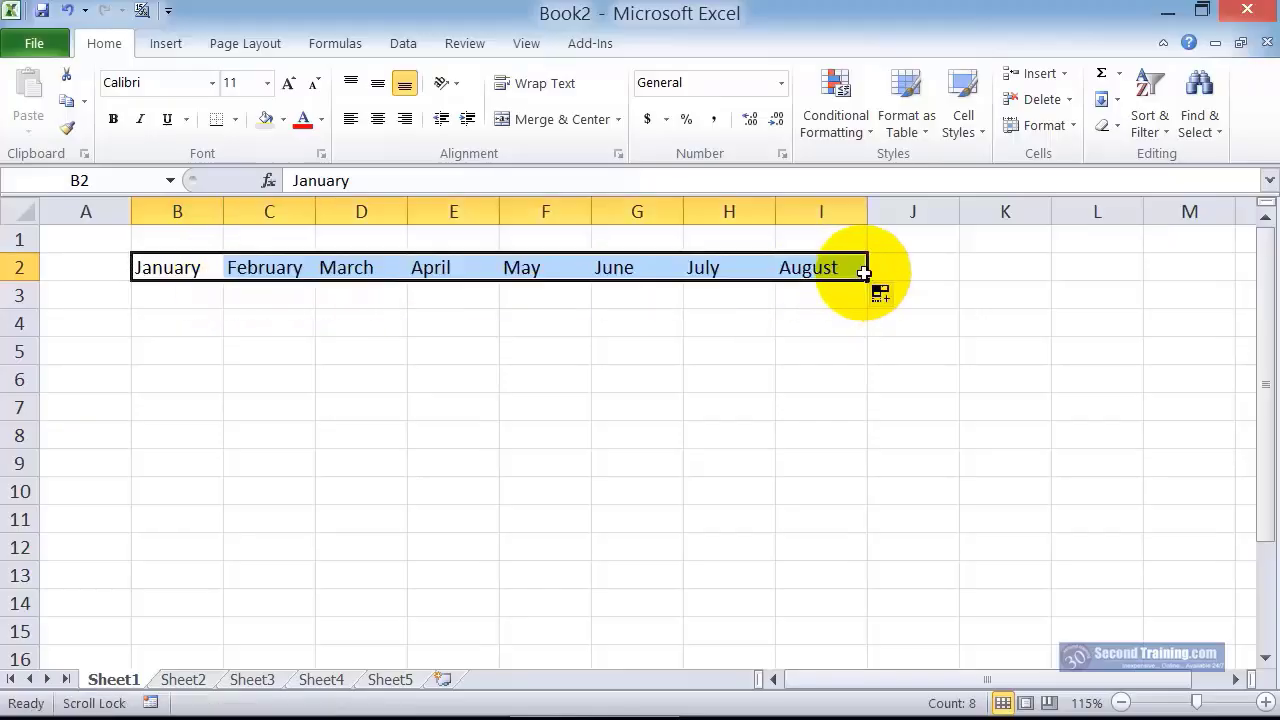
{"action": "left_click", "coordinate": [192, 275]}
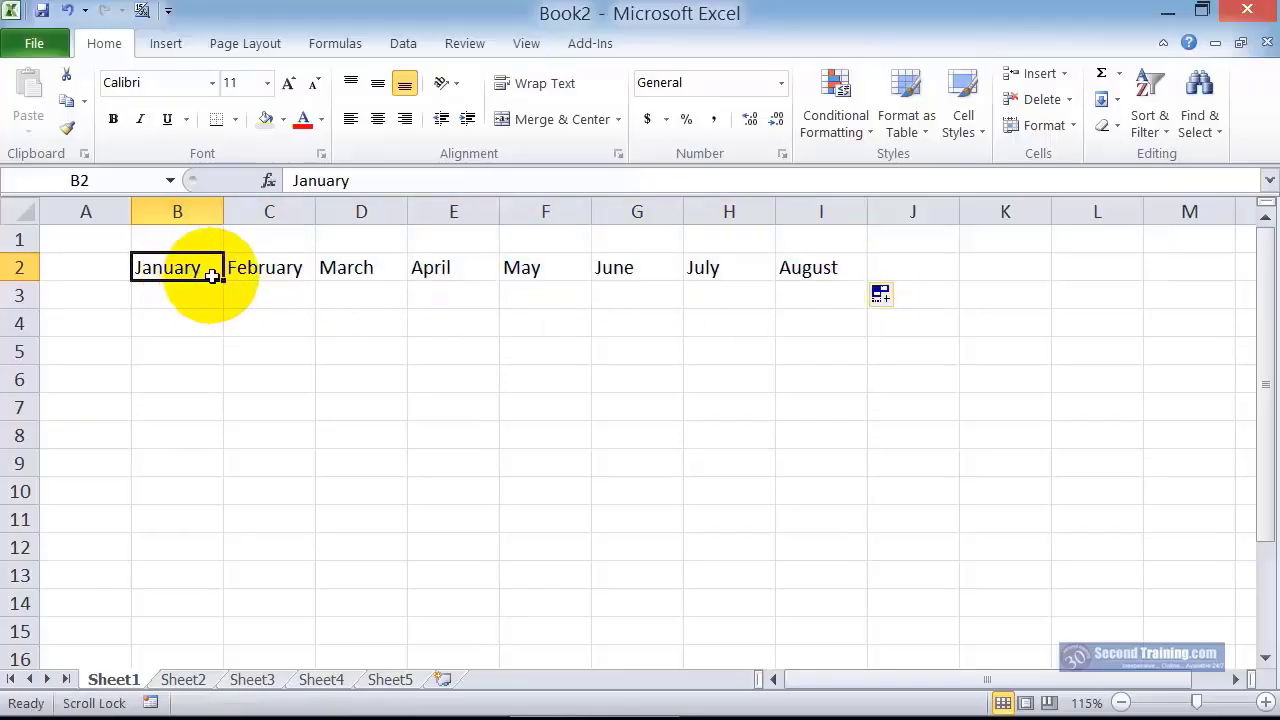
{"action": "left_click_drag", "start_coordinate": [222, 281], "coordinate": [252, 496]}
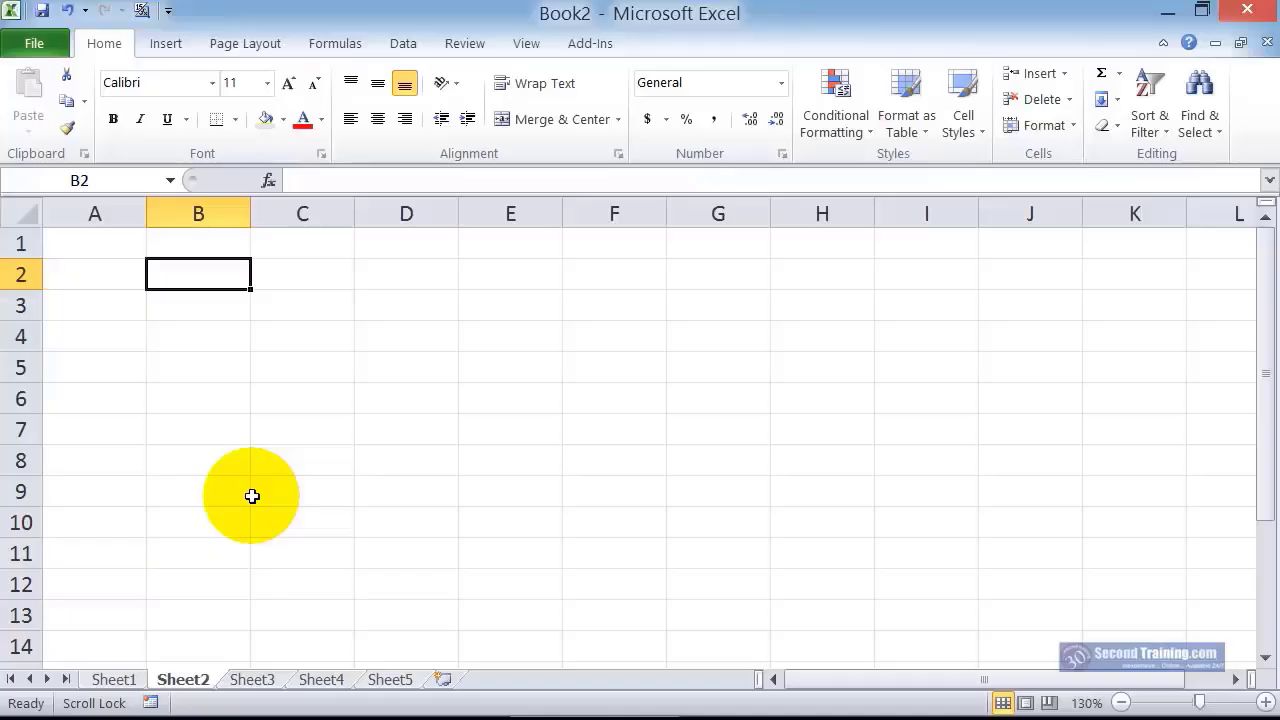
Enter Monday in B2 of Sheet2 and autofill the weekdays across to I2 and down column B
{"action": "type", "text": "M"}
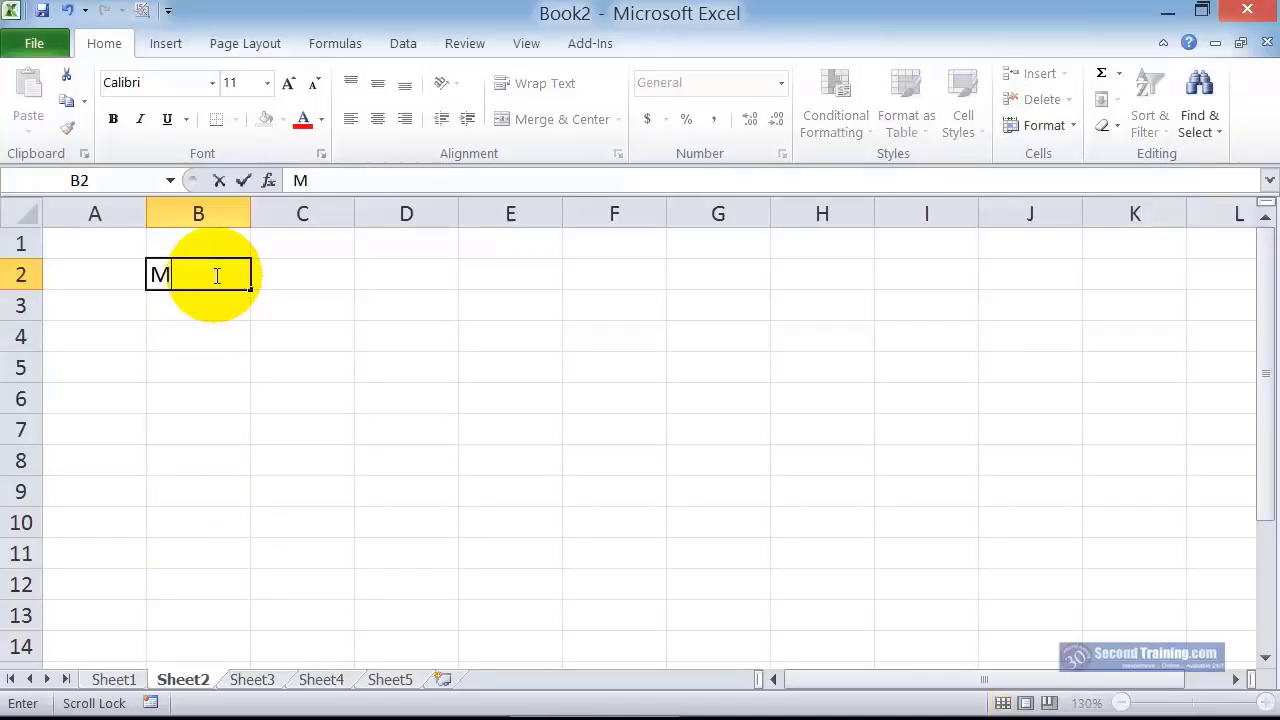
{"action": "type", "text": "onday"}
{"action": "key", "text": "Return"}
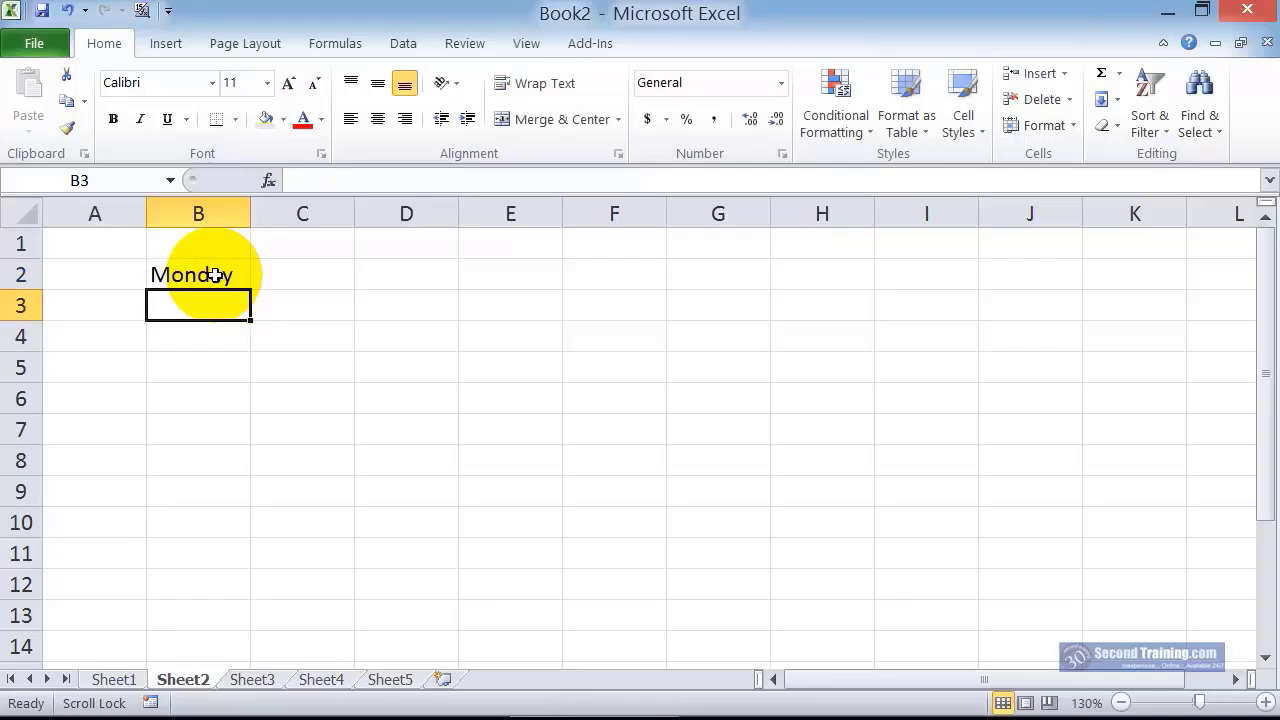
{"action": "left_click", "coordinate": [216, 277]}
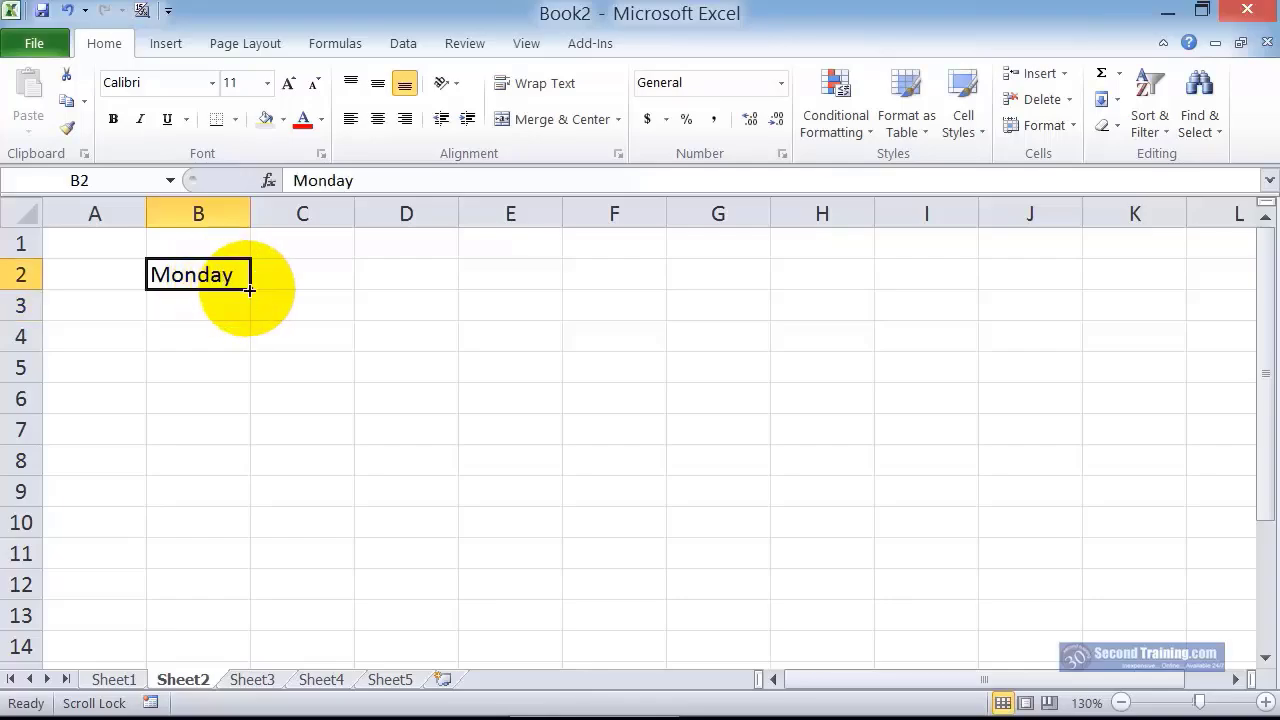
{"action": "left_click_drag", "start_coordinate": [249, 289], "coordinate": [943, 278]}
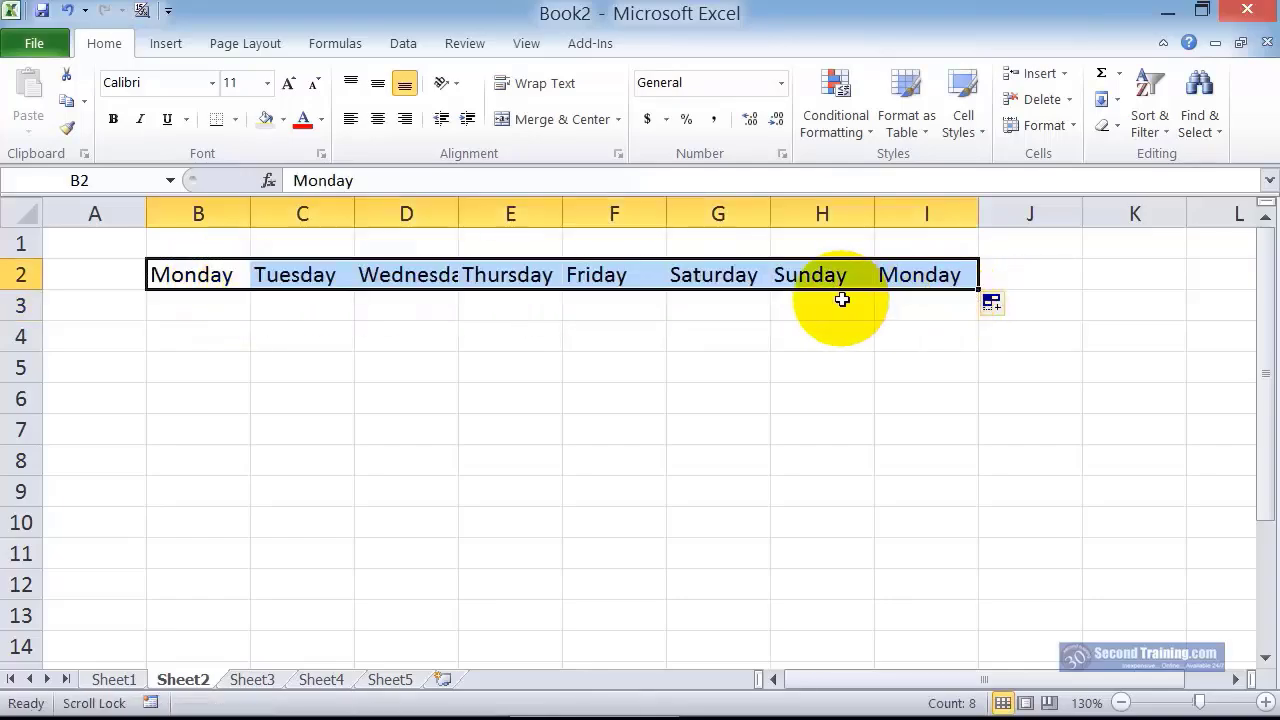
{"action": "left_click", "coordinate": [222, 274]}
{"action": "left_click_drag", "start_coordinate": [249, 289], "coordinate": [252, 585]}
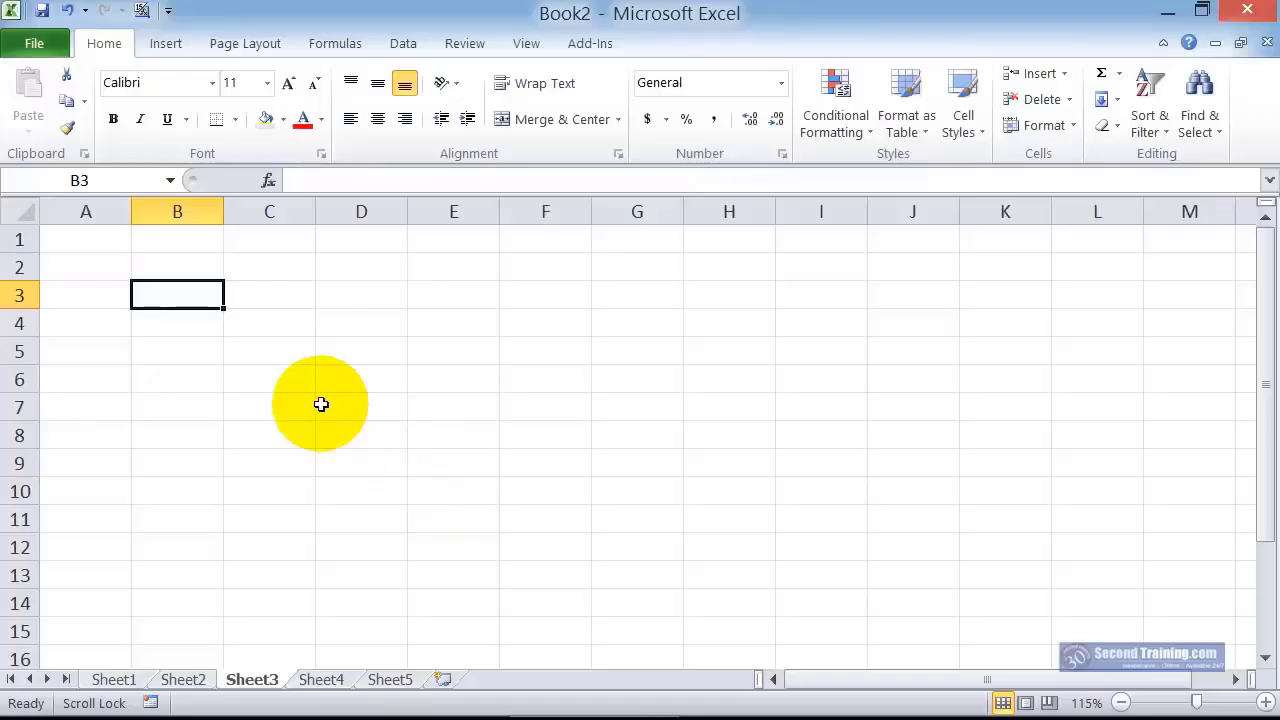
Enter the numbers 1 and 2 in B3 and B4 of Sheet3
{"action": "type", "text": "1"}
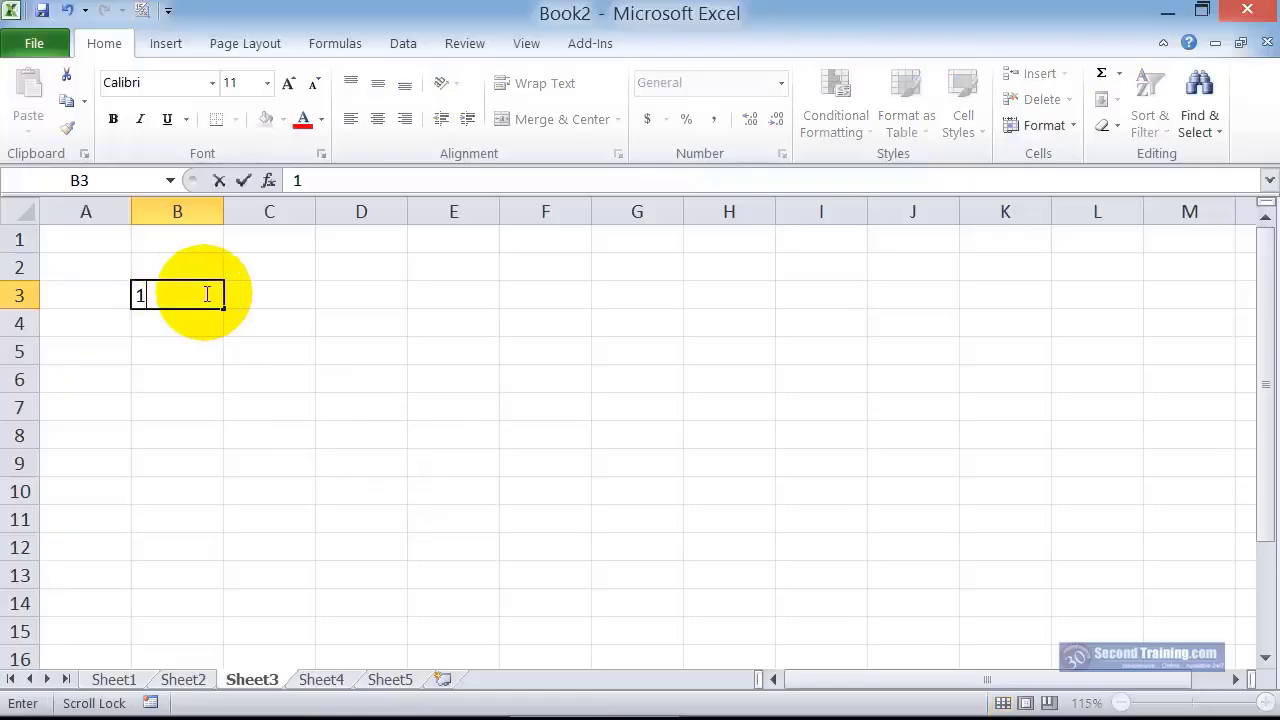
{"action": "key", "text": "Return"}
{"action": "type", "text": "2"}
{"action": "key", "text": "Return"}
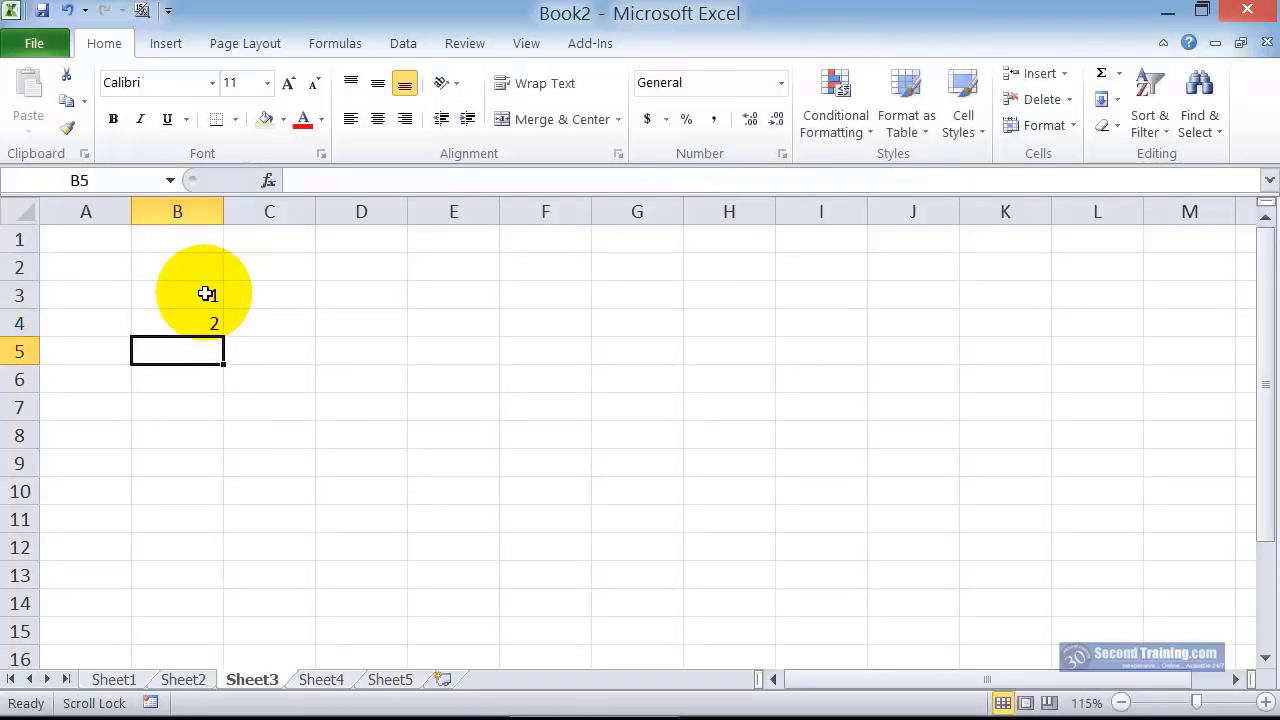
Autofill B3:B4 down to B12 and switch the fill option from Fill Series to Copy Cells
{"action": "left_click", "coordinate": [205, 294]}
{"action": "left_click_drag", "start_coordinate": [205, 301], "coordinate": [216, 548]}
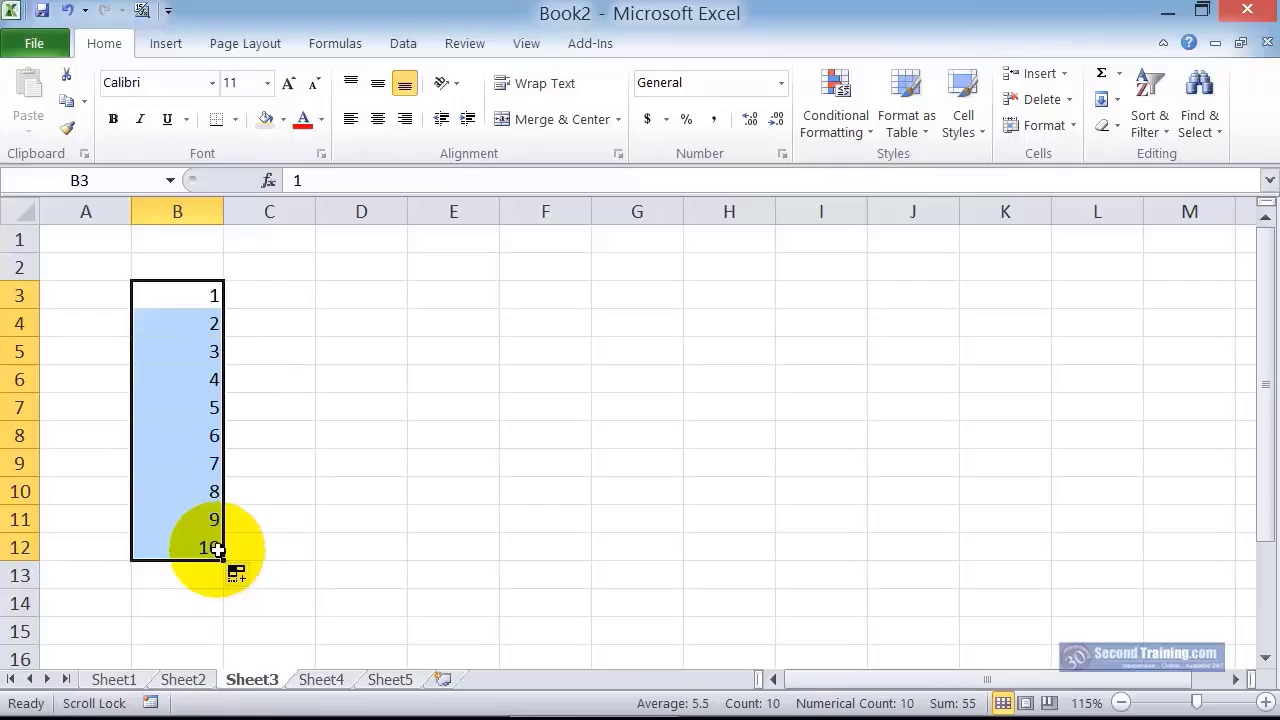
{"action": "left_click", "coordinate": [242, 576]}
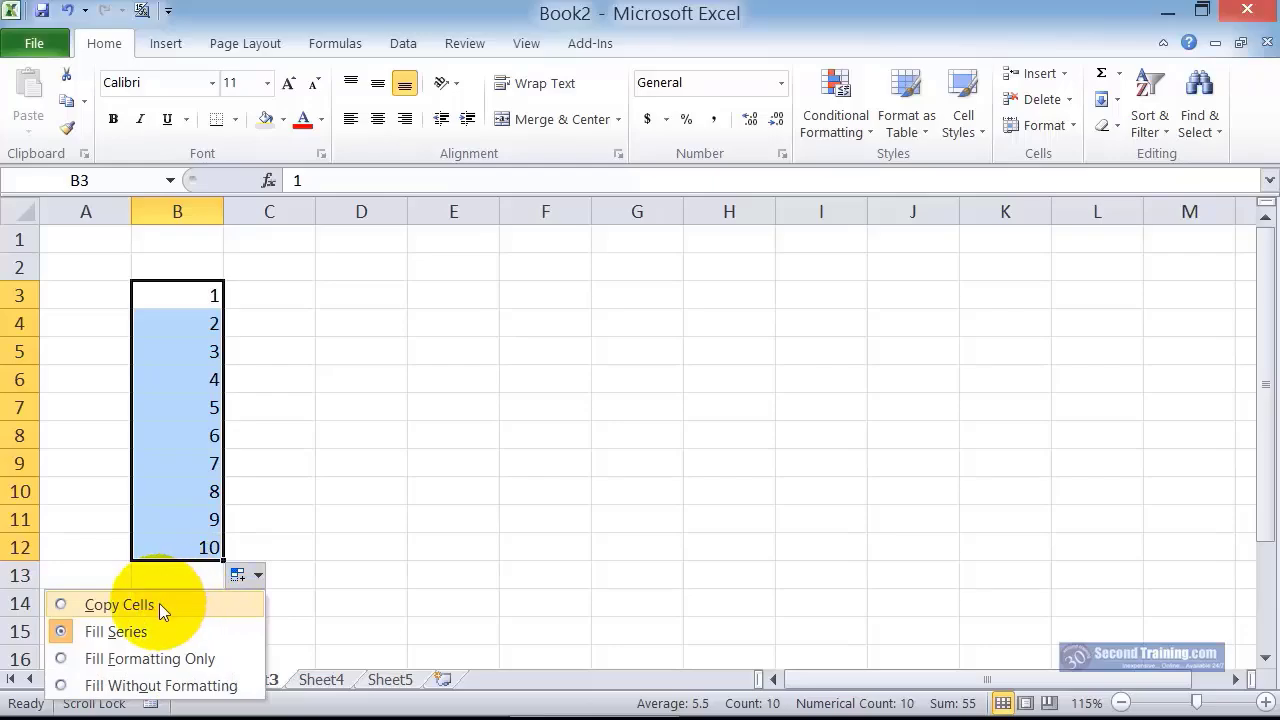
{"action": "left_click", "coordinate": [159, 605]}
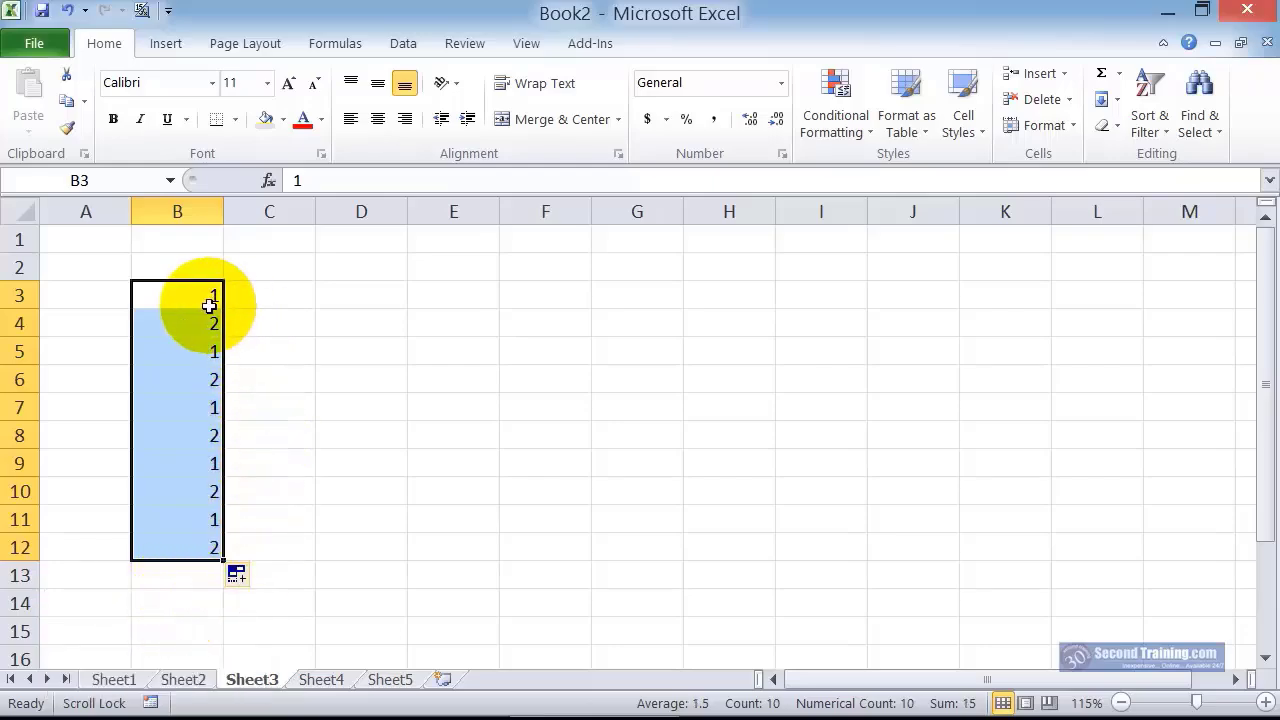